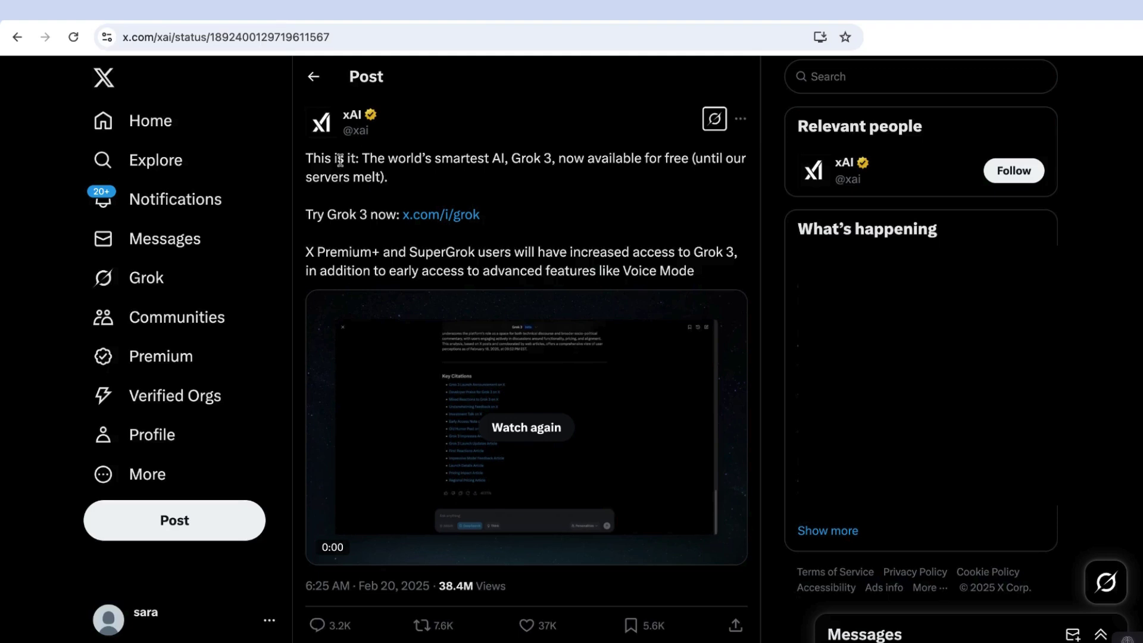
Step: Read xAI's Grok 3 announcement post and examine the model rankings on the Chatbot Arena leaderboard
{"action": "left_click_drag", "start_coordinate": [357, 156], "coordinate": [526, 158]}
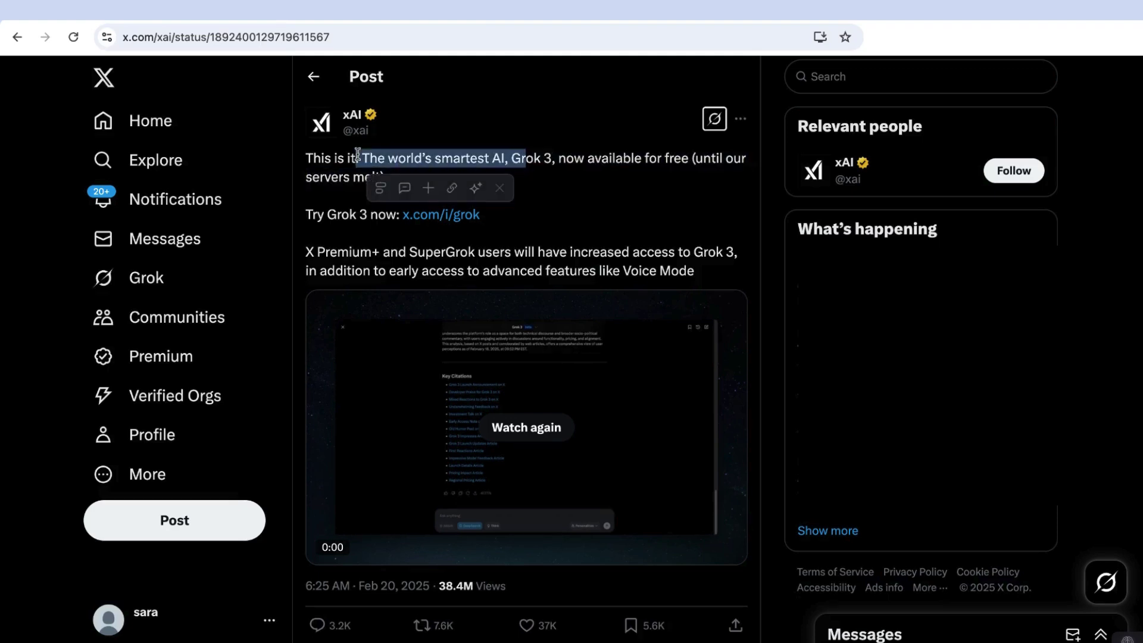
{"action": "scroll", "coordinate": [526, 357], "scroll_direction": "down", "scroll_amount": 1}
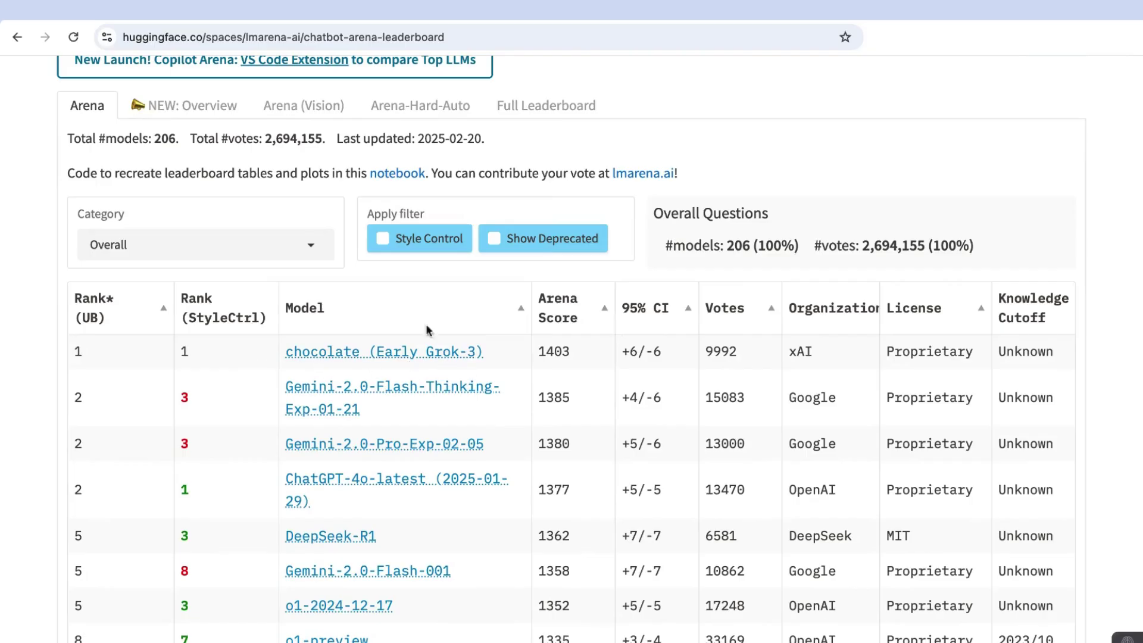
{"action": "scroll", "coordinate": [396, 312], "scroll_direction": "up", "scroll_amount": 3}
{"action": "left_click", "coordinate": [217, 279]}
{"action": "scroll", "coordinate": [344, 427], "scroll_direction": "down", "scroll_amount": 3}
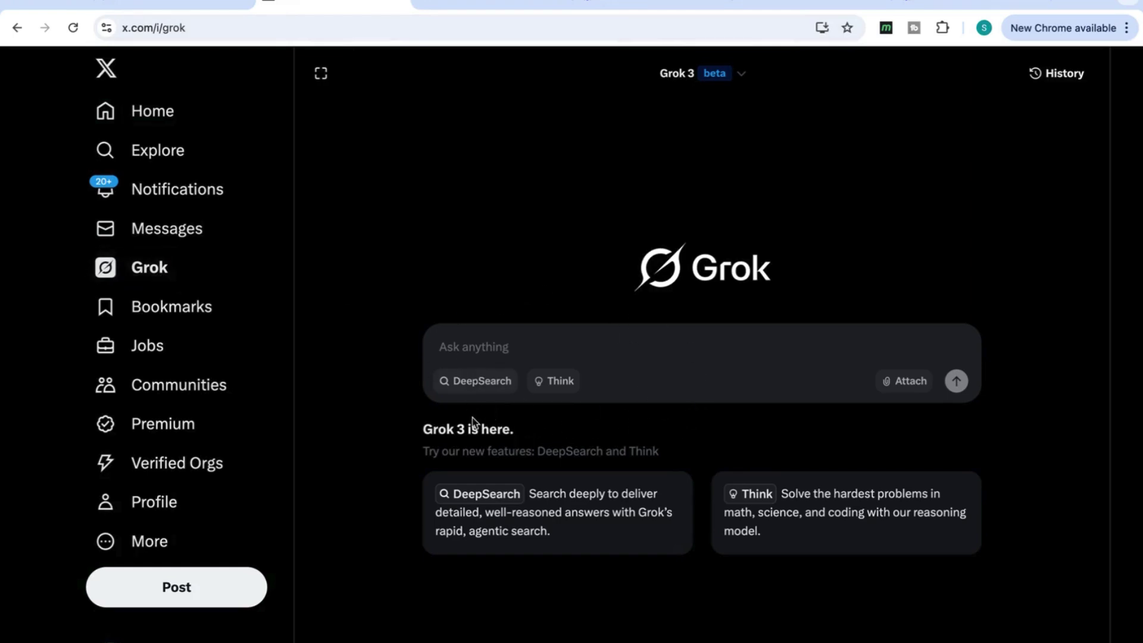
Step: Ask Grok 3, with Think and DeepSearch off, "What are the latest news, trends, and advancements in AI development and tools?"
{"action": "left_click", "coordinate": [474, 350]}
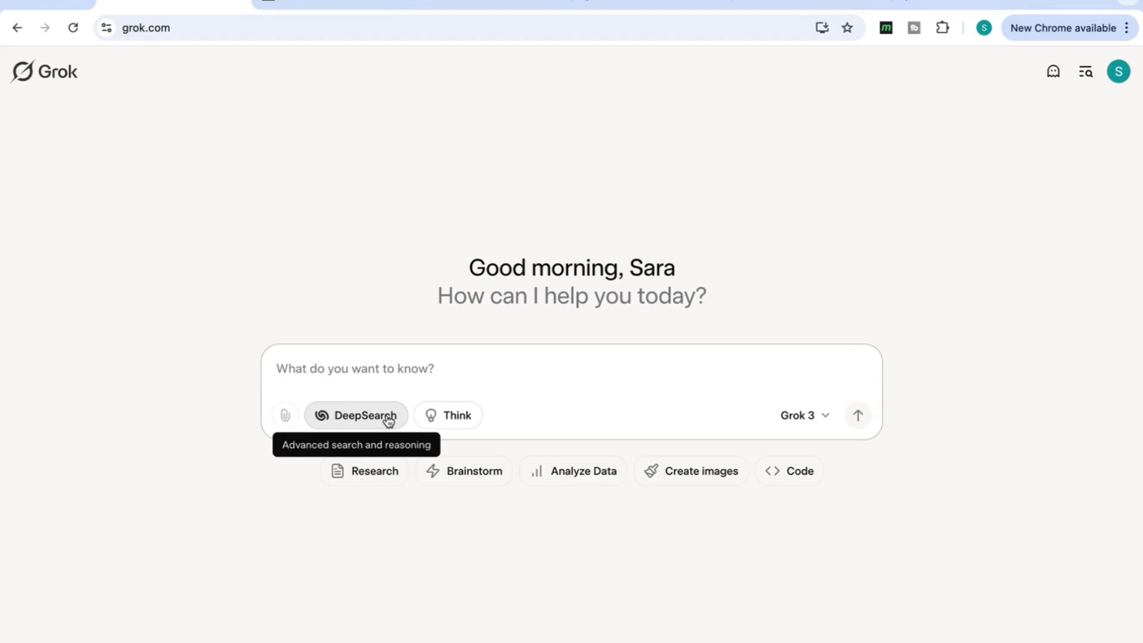
{"action": "left_click", "coordinate": [459, 415]}
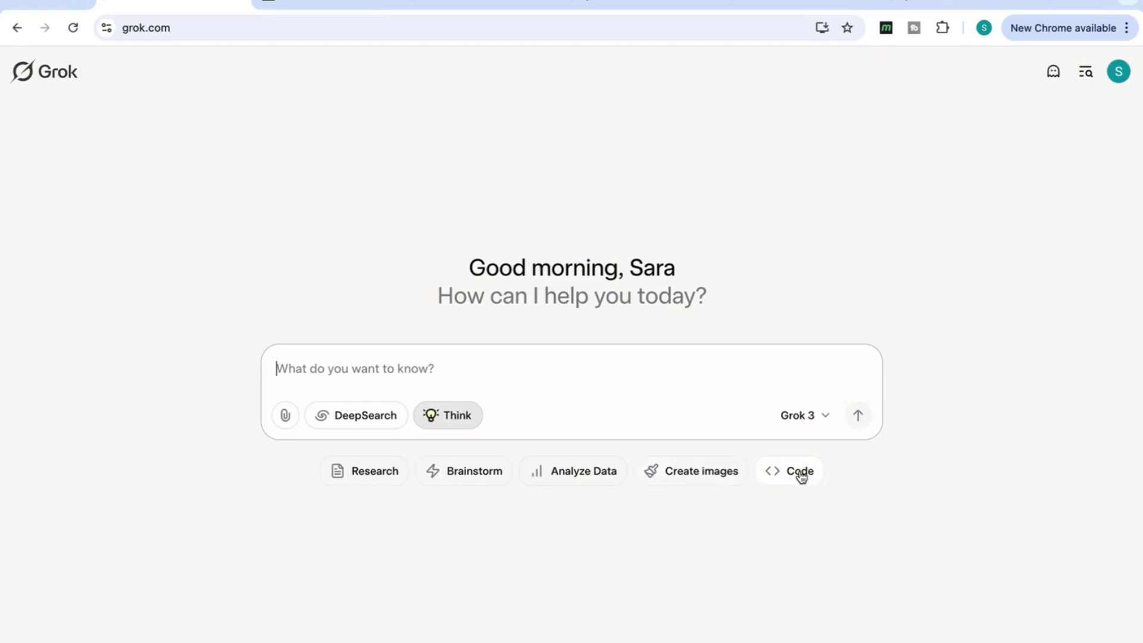
{"action": "type", "text": "What are the latest news, trends, and advancements in AI development and tools?"}
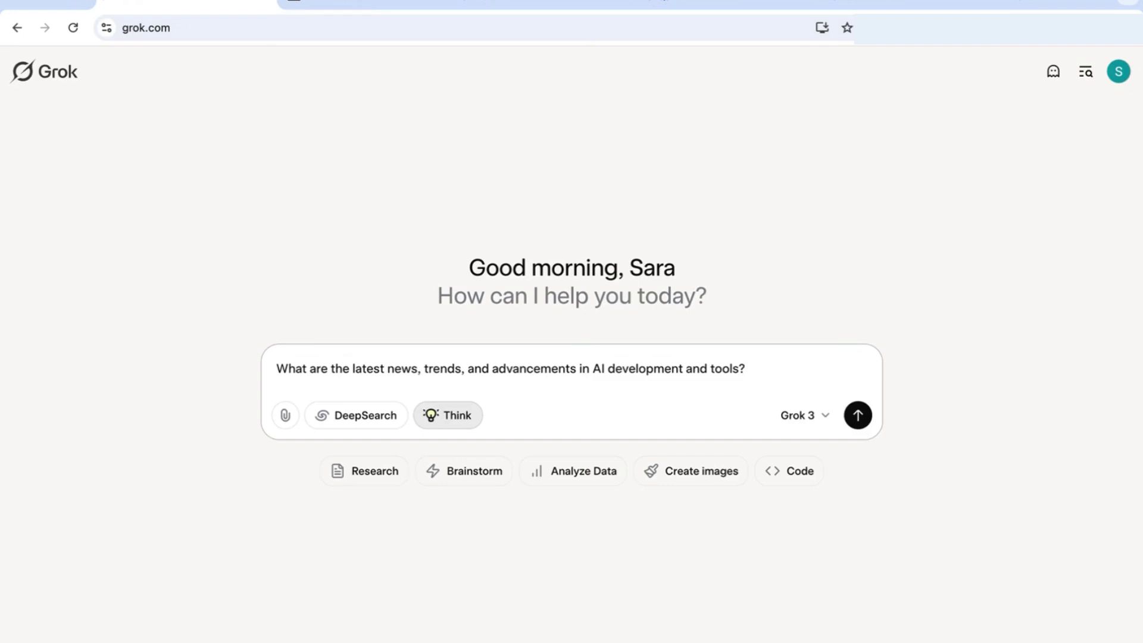
{"action": "left_click", "coordinate": [441, 419]}
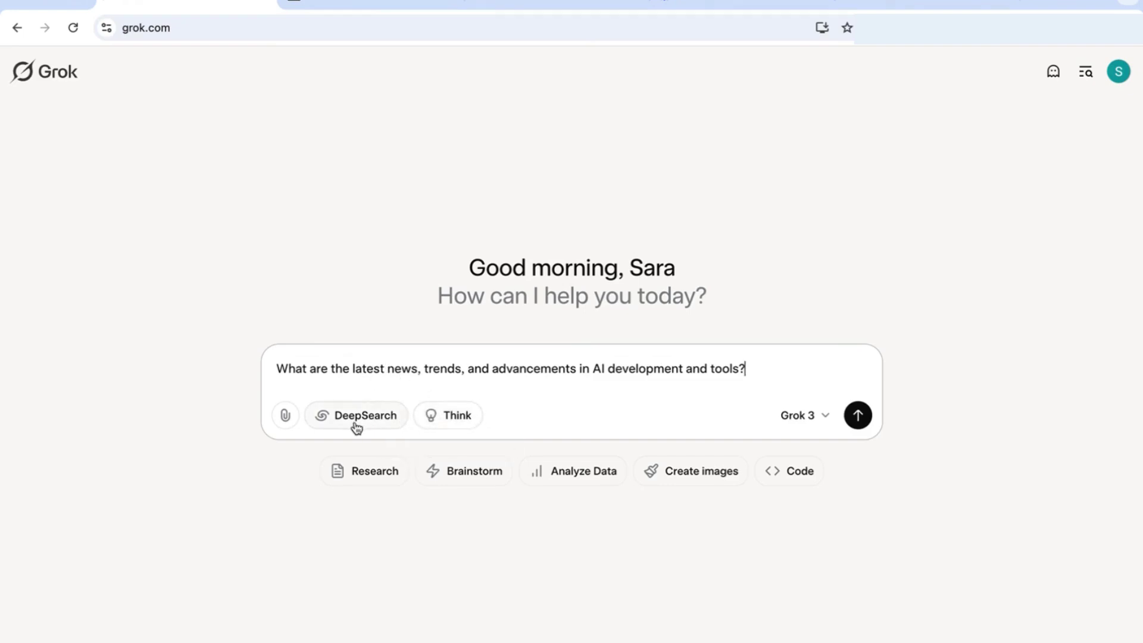
{"action": "left_click", "coordinate": [856, 417]}
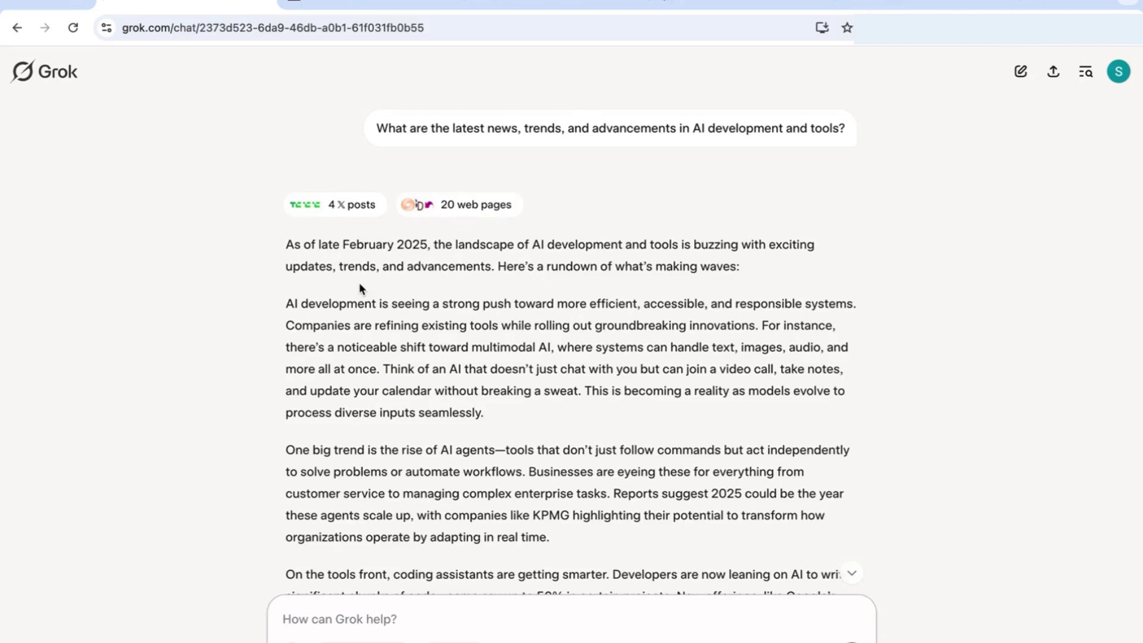
Step: Examine the X posts and web pages cited as sources for the AI news answer
{"action": "left_click", "coordinate": [341, 209]}
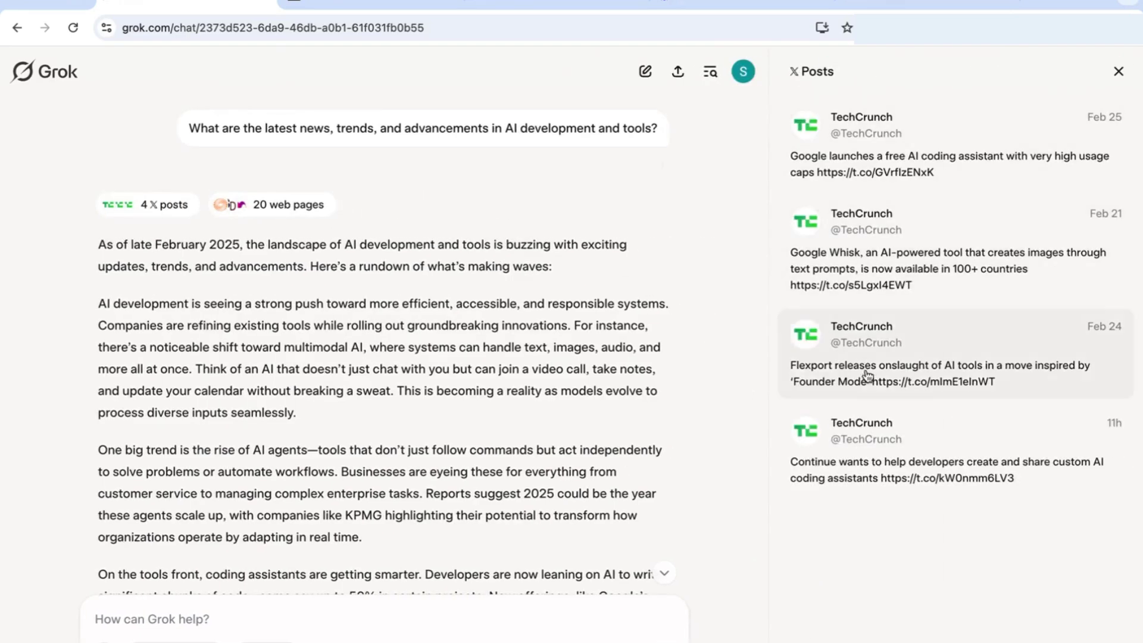
{"action": "left_click", "coordinate": [277, 208]}
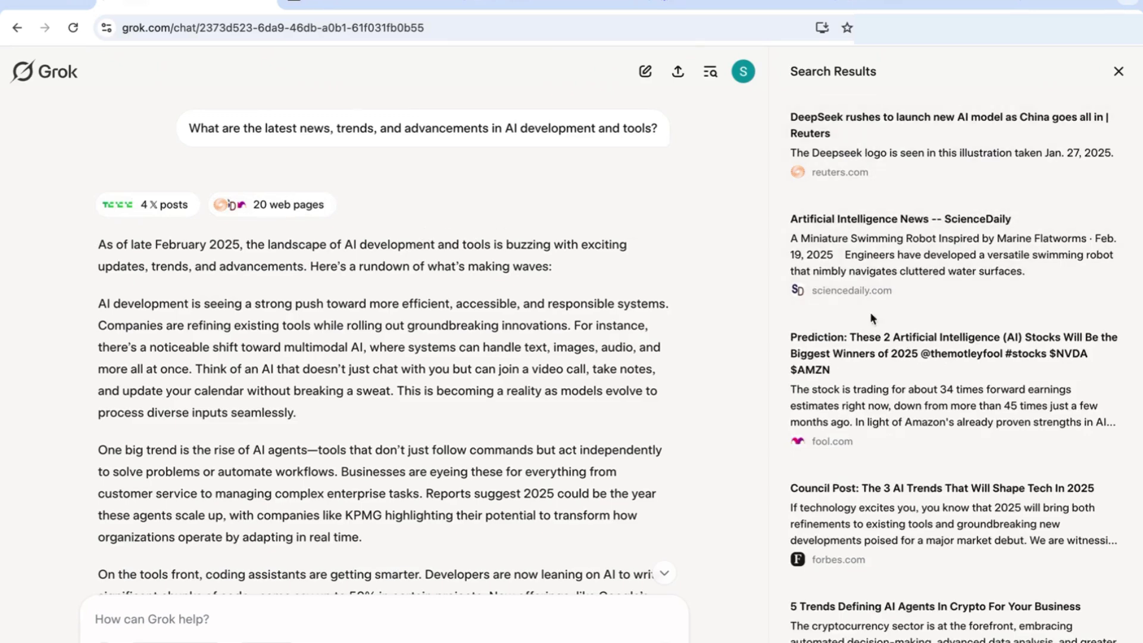
{"action": "scroll", "coordinate": [808, 426], "scroll_direction": "down", "scroll_amount": 1}
{"action": "scroll", "coordinate": [845, 427], "scroll_direction": "up", "scroll_amount": 1}
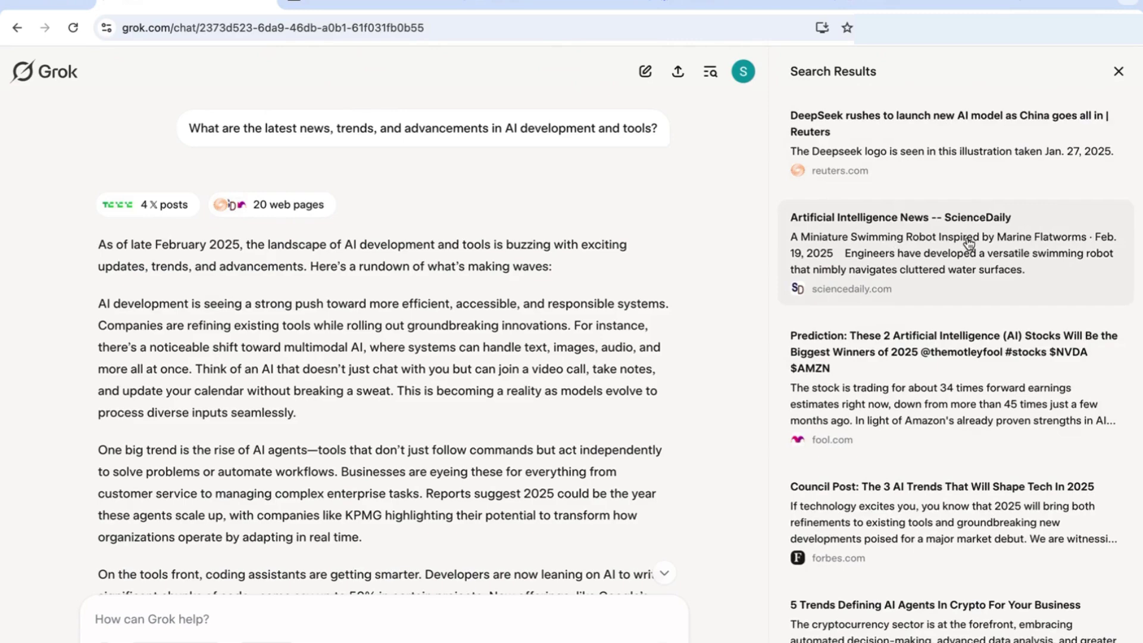
{"action": "scroll", "coordinate": [967, 243], "scroll_direction": "down", "scroll_amount": 2}
{"action": "scroll", "coordinate": [596, 298], "scroll_direction": "down", "scroll_amount": 1}
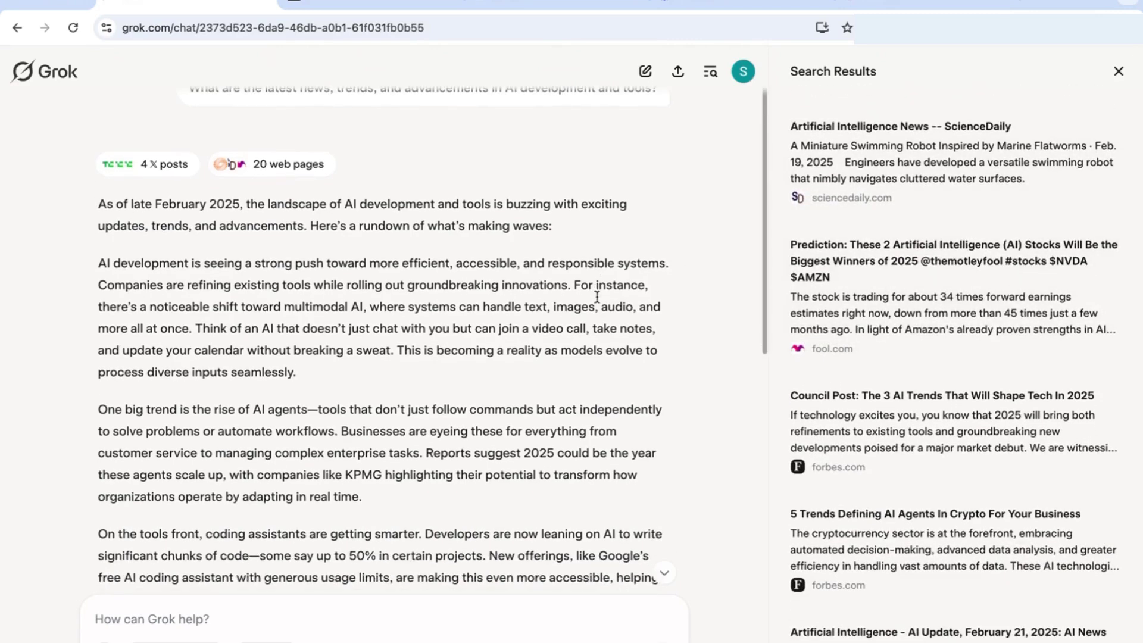
Step: Read the whole answer on AI development news, trends and tools through to its closing paragraph
{"action": "scroll", "coordinate": [597, 297], "scroll_direction": "down", "scroll_amount": 4}
{"action": "scroll", "coordinate": [476, 253], "scroll_direction": "up", "scroll_amount": 4}
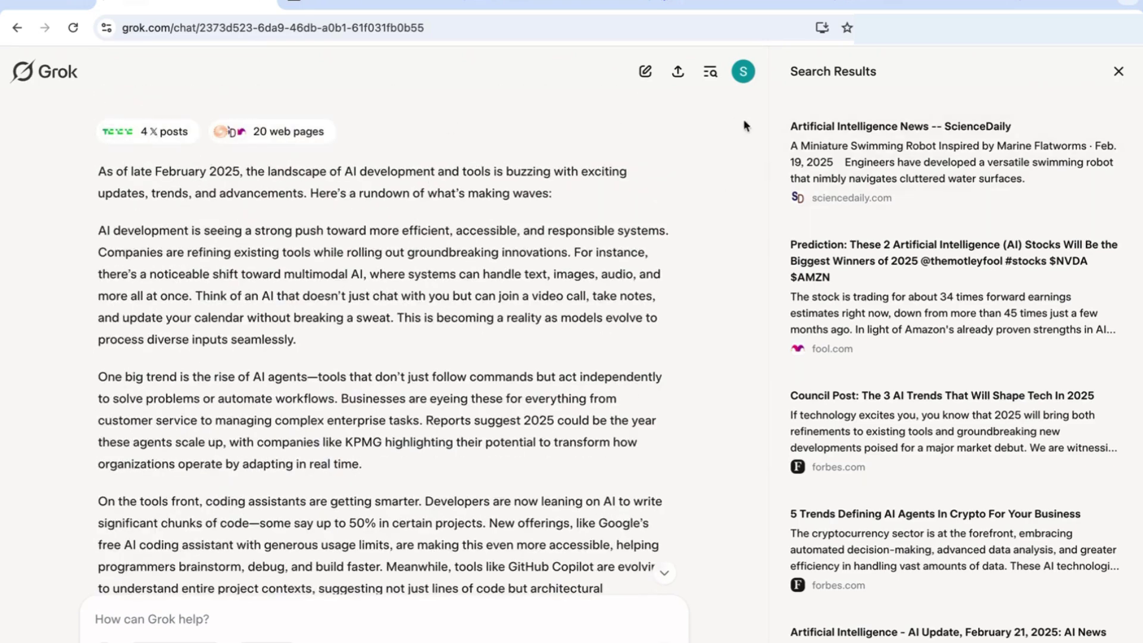
{"action": "scroll", "coordinate": [646, 409], "scroll_direction": "down", "scroll_amount": 1}
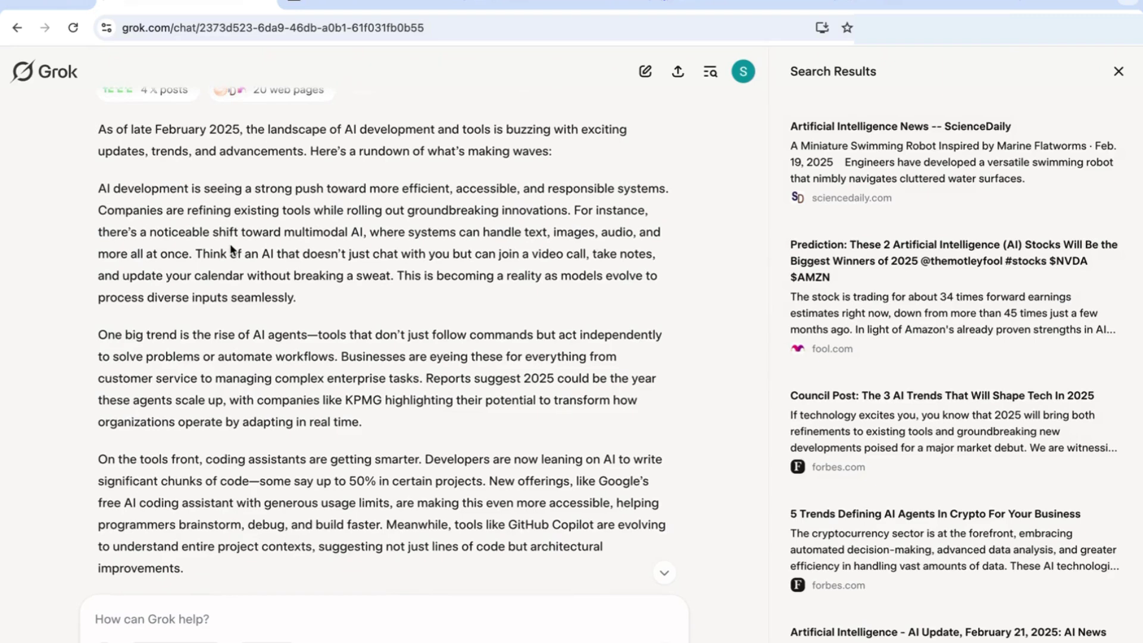
{"action": "scroll", "coordinate": [232, 250], "scroll_direction": "down", "scroll_amount": 1}
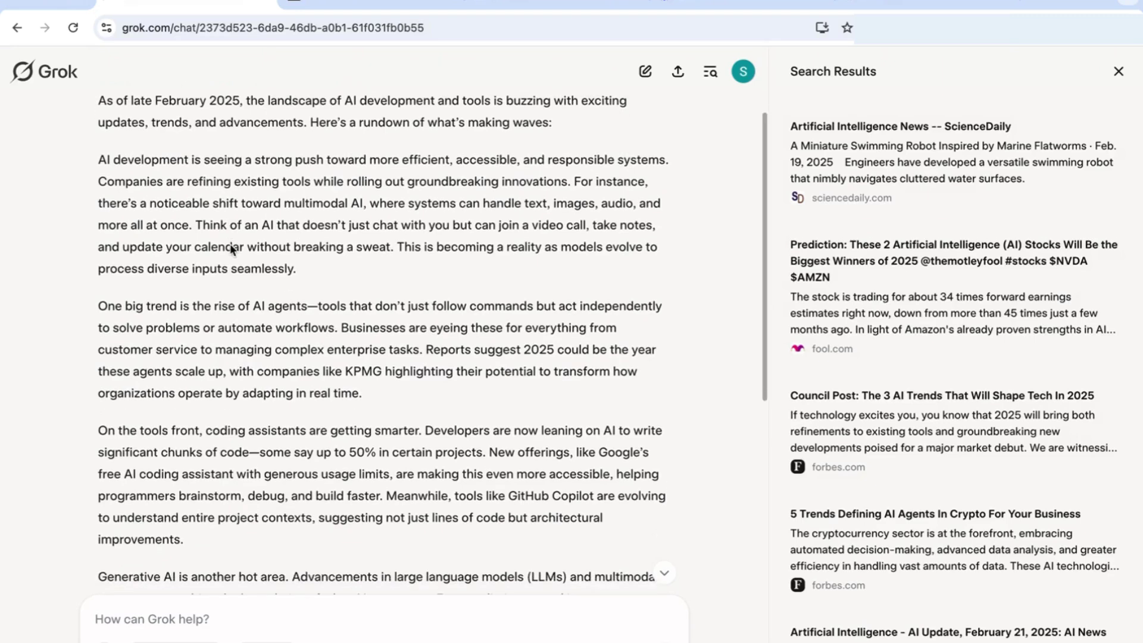
{"action": "scroll", "coordinate": [429, 238], "scroll_direction": "down", "scroll_amount": 1}
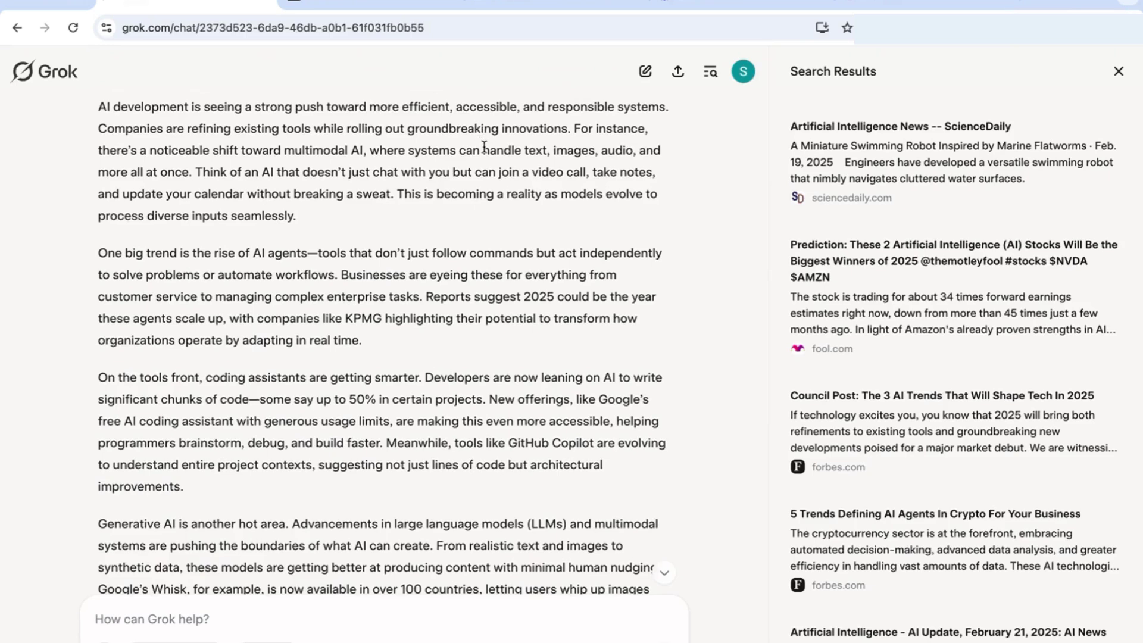
{"action": "scroll", "coordinate": [483, 146], "scroll_direction": "down", "scroll_amount": 1}
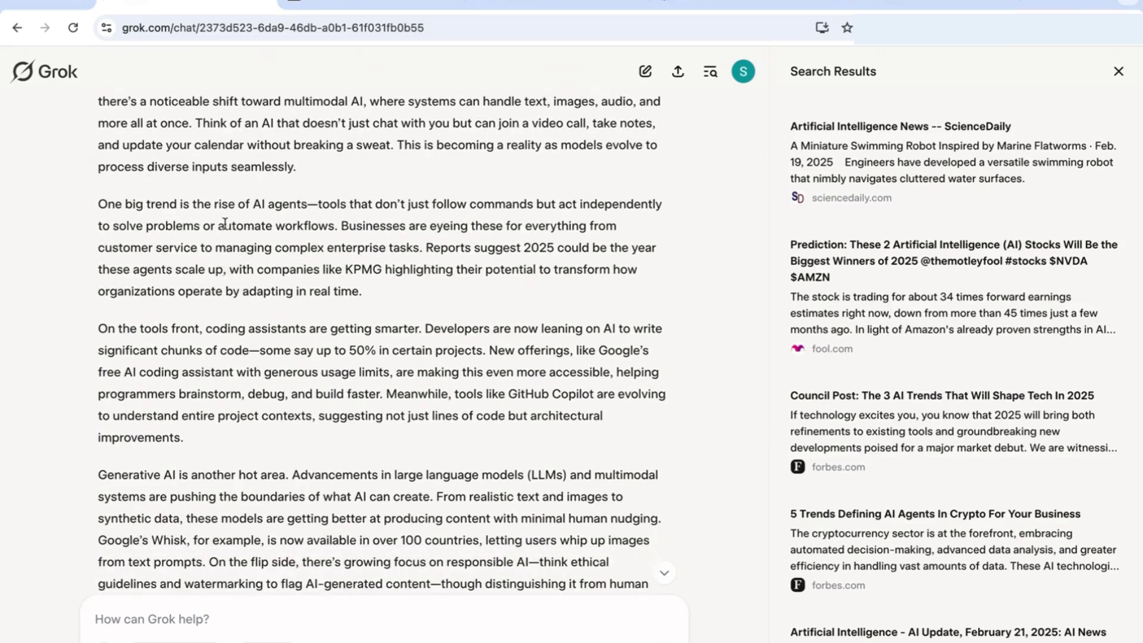
{"action": "scroll", "coordinate": [303, 221], "scroll_direction": "down", "scroll_amount": 1}
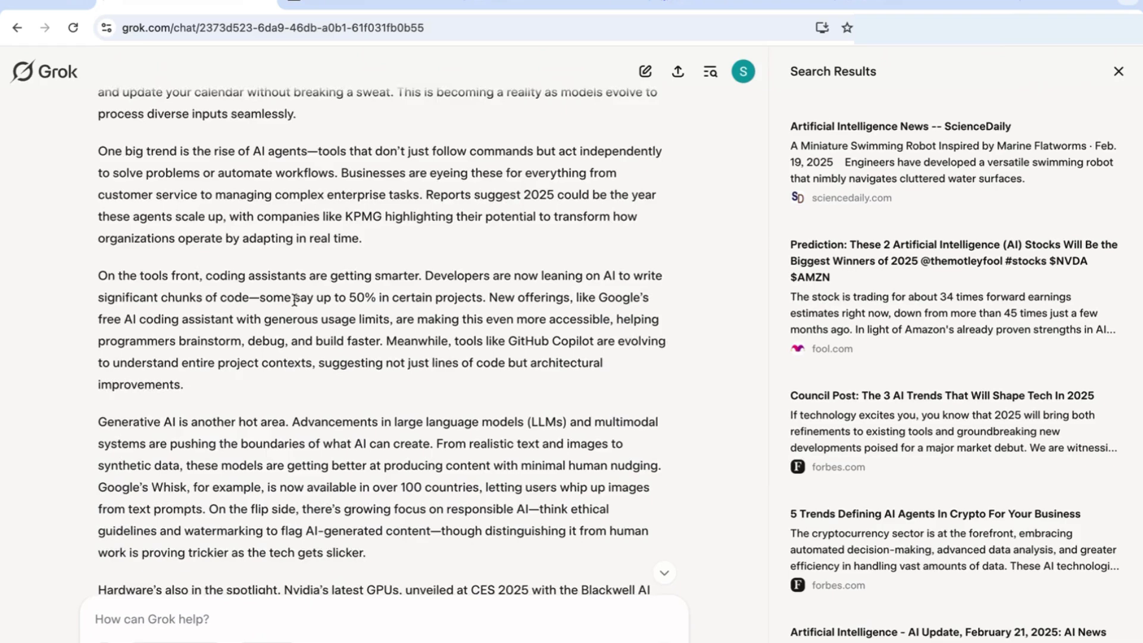
{"action": "scroll", "coordinate": [294, 300], "scroll_direction": "down", "scroll_amount": 1}
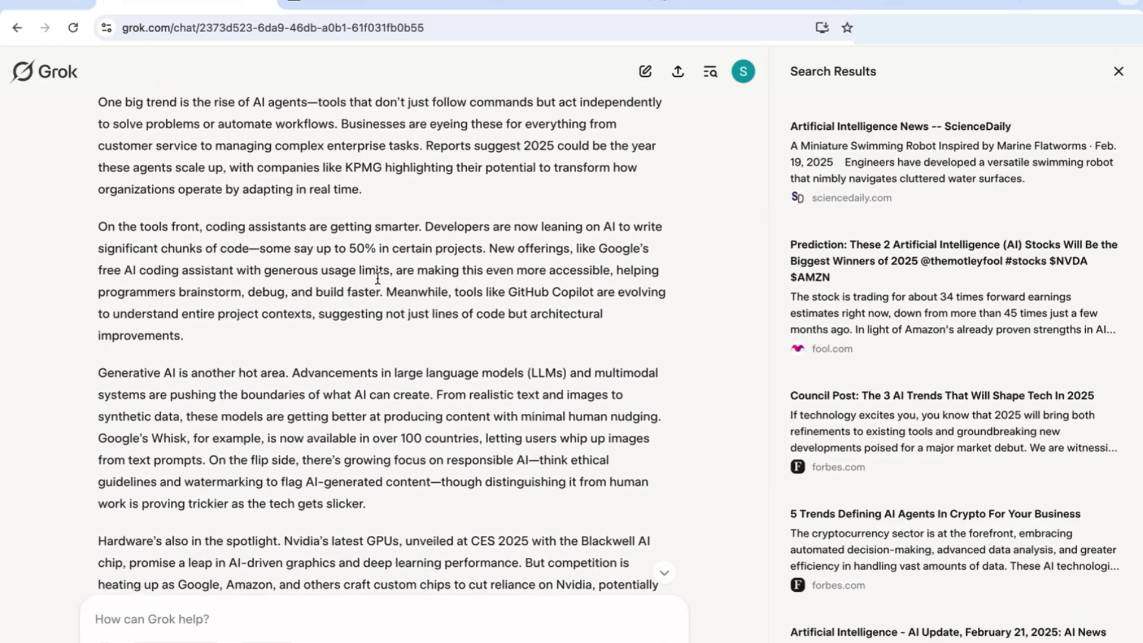
{"action": "scroll", "coordinate": [262, 274], "scroll_direction": "down", "scroll_amount": 8}
{"action": "scroll", "coordinate": [327, 133], "scroll_direction": "up", "scroll_amount": 7}
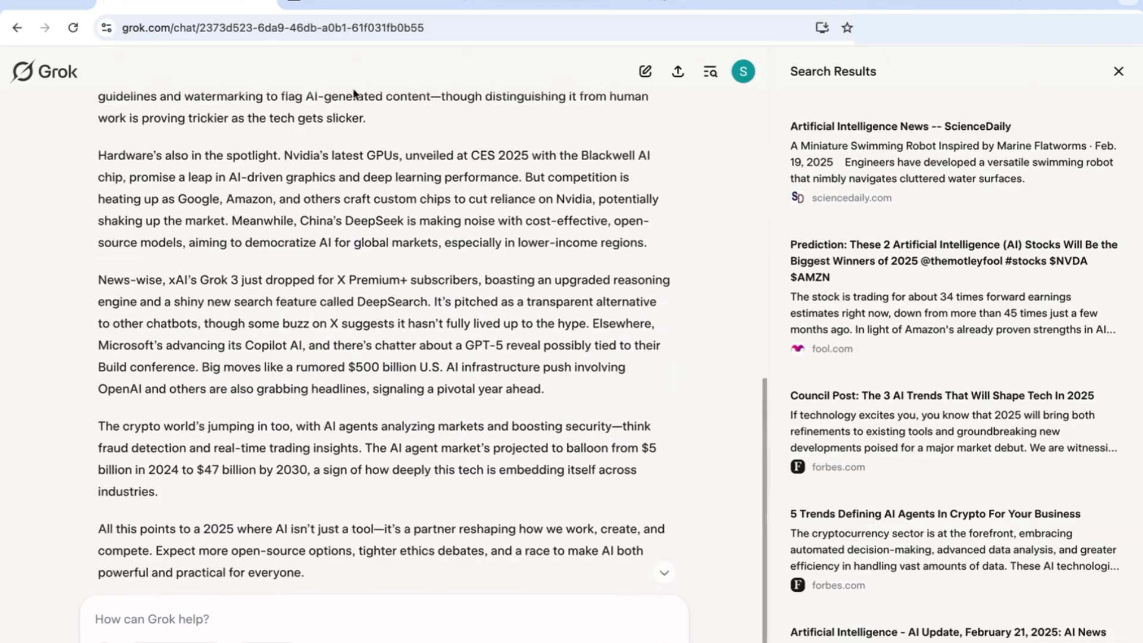
{"action": "scroll", "coordinate": [319, 337], "scroll_direction": "down", "scroll_amount": 3}
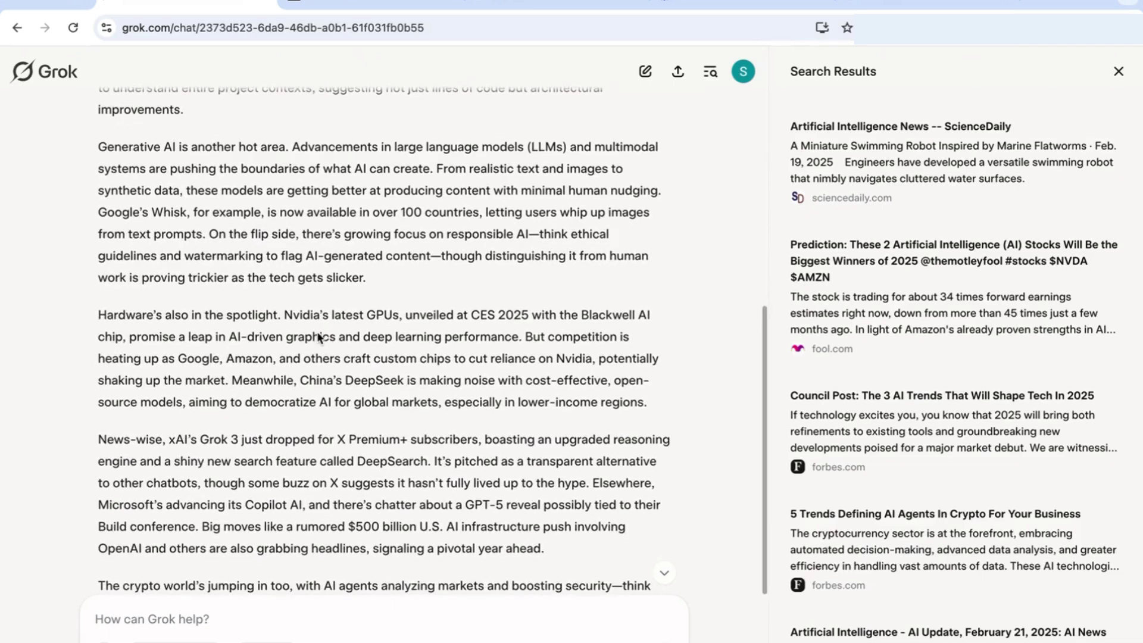
{"action": "scroll", "coordinate": [318, 337], "scroll_direction": "down", "scroll_amount": 1}
{"action": "scroll", "coordinate": [240, 392], "scroll_direction": "down", "scroll_amount": 1}
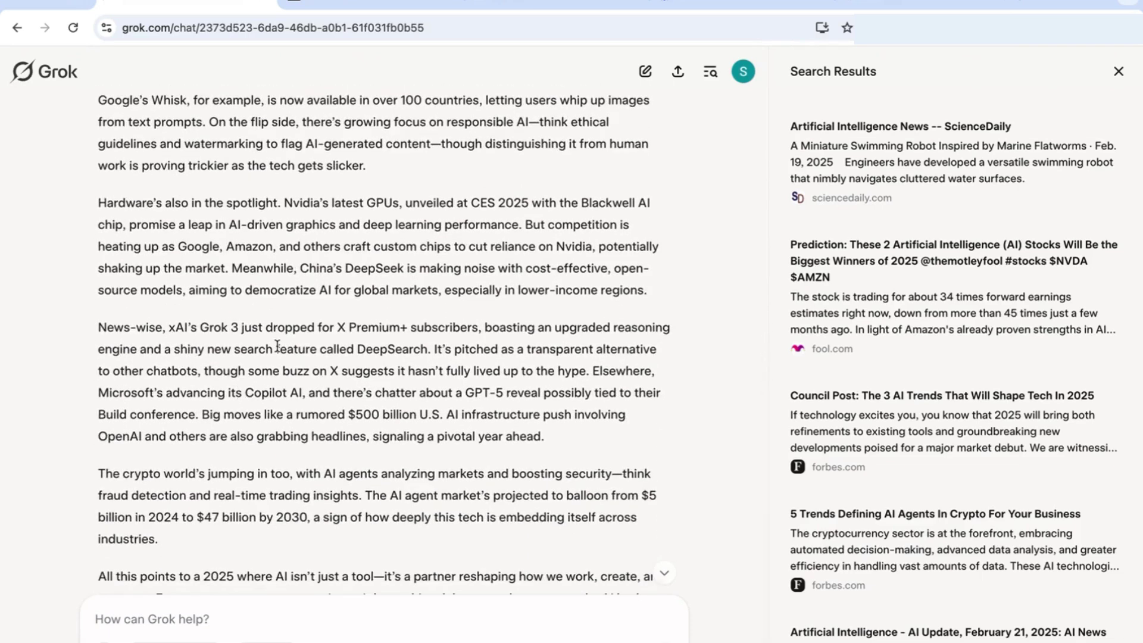
{"action": "scroll", "coordinate": [277, 346], "scroll_direction": "down", "scroll_amount": 2}
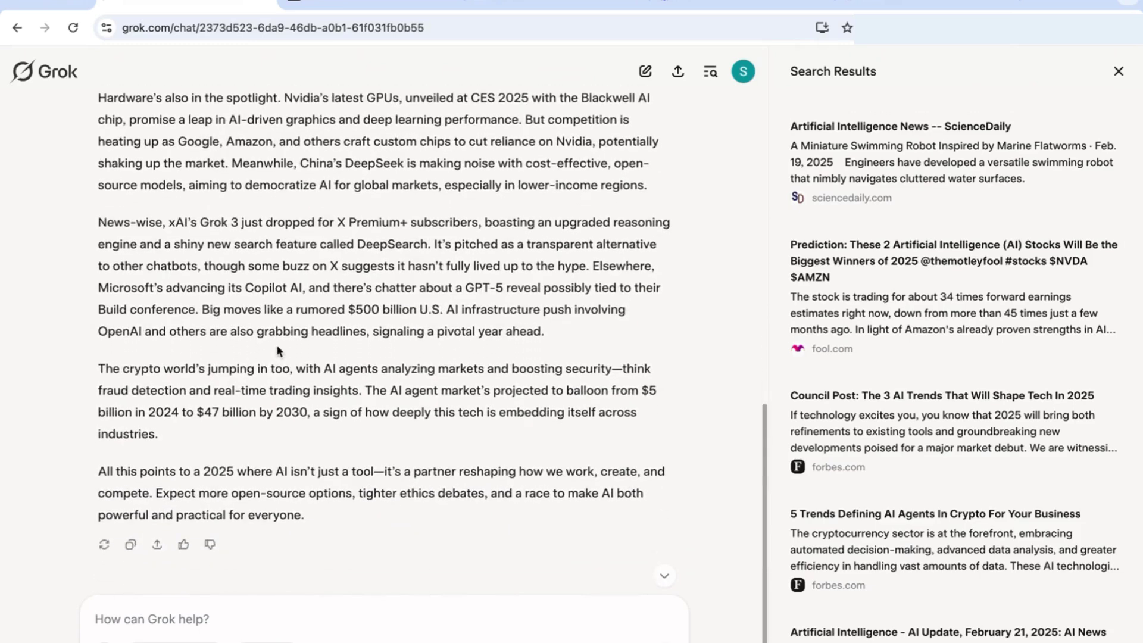
Step: Ask "What is the latest news on AI tools and developments provide details from the major players such as openai, anthropic and deepseek"
{"action": "left_click", "coordinate": [370, 615]}
{"action": "type", "text": "What is the latest news on AI tools and developments provide details from the major players such as openai, anthropic and deepseek"}
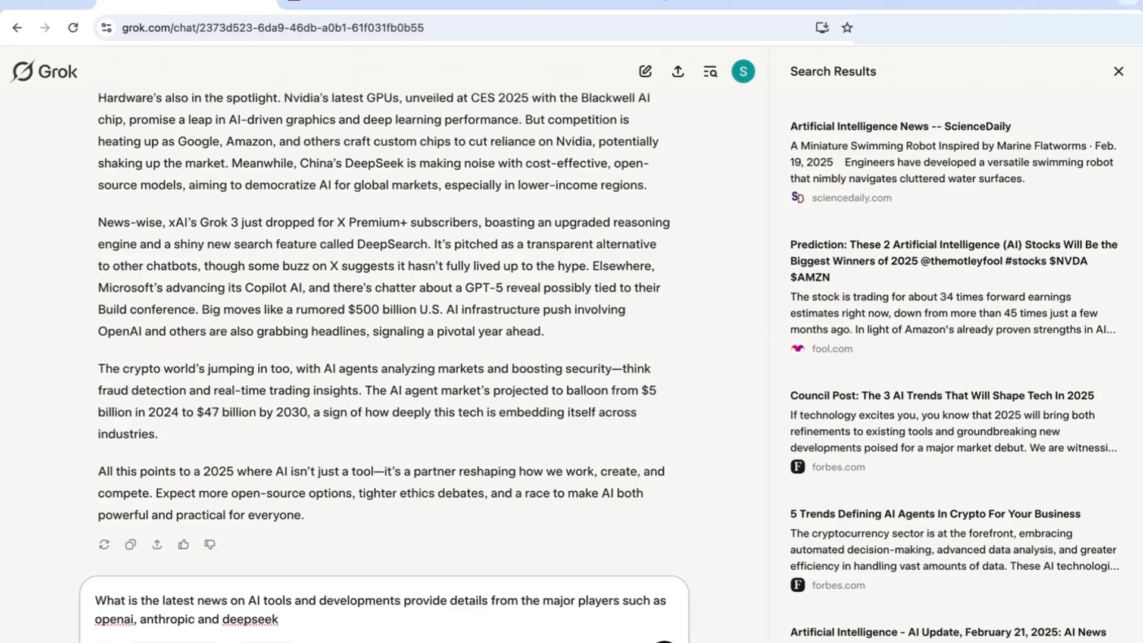
{"action": "left_click", "coordinate": [664, 641]}
Step: Read the follow-up answer about OpenAI, Anthropic and DeepSeek and examine the X posts it cites
{"action": "scroll", "coordinate": [516, 334], "scroll_direction": "up", "scroll_amount": 1}
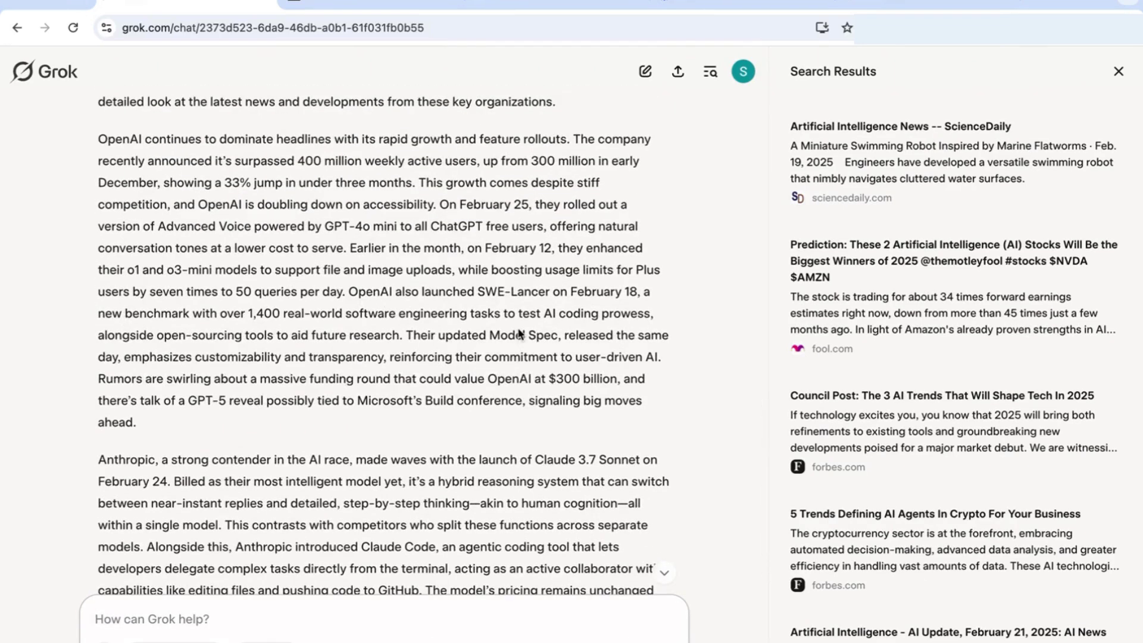
{"action": "scroll", "coordinate": [518, 332], "scroll_direction": "down", "scroll_amount": 1}
{"action": "scroll", "coordinate": [370, 135], "scroll_direction": "down", "scroll_amount": 2}
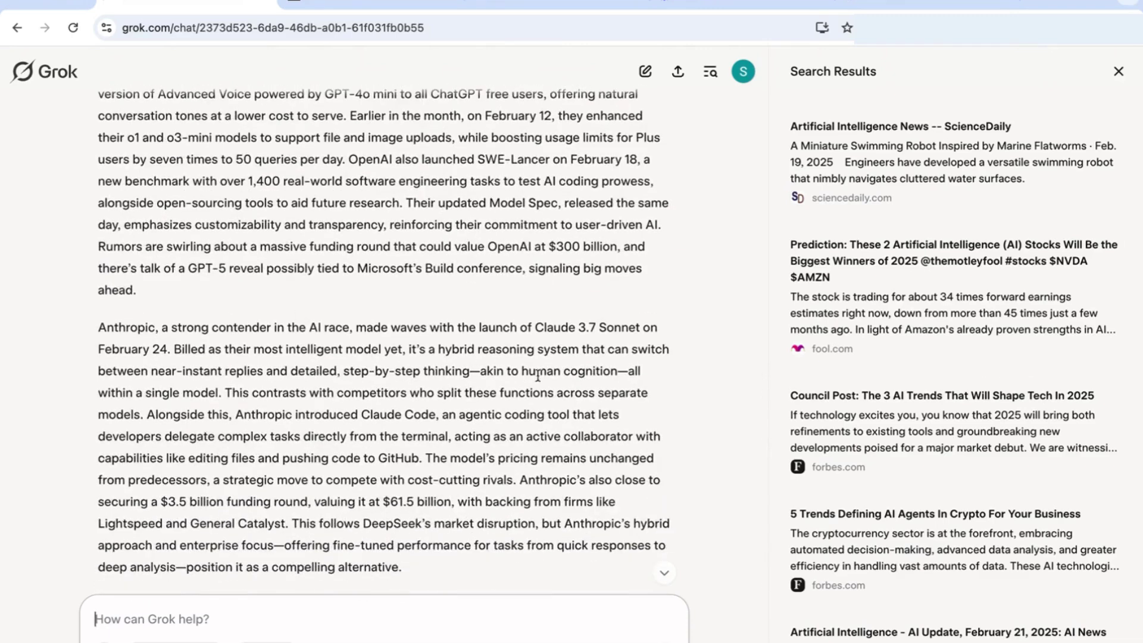
{"action": "scroll", "coordinate": [623, 348], "scroll_direction": "down", "scroll_amount": 2}
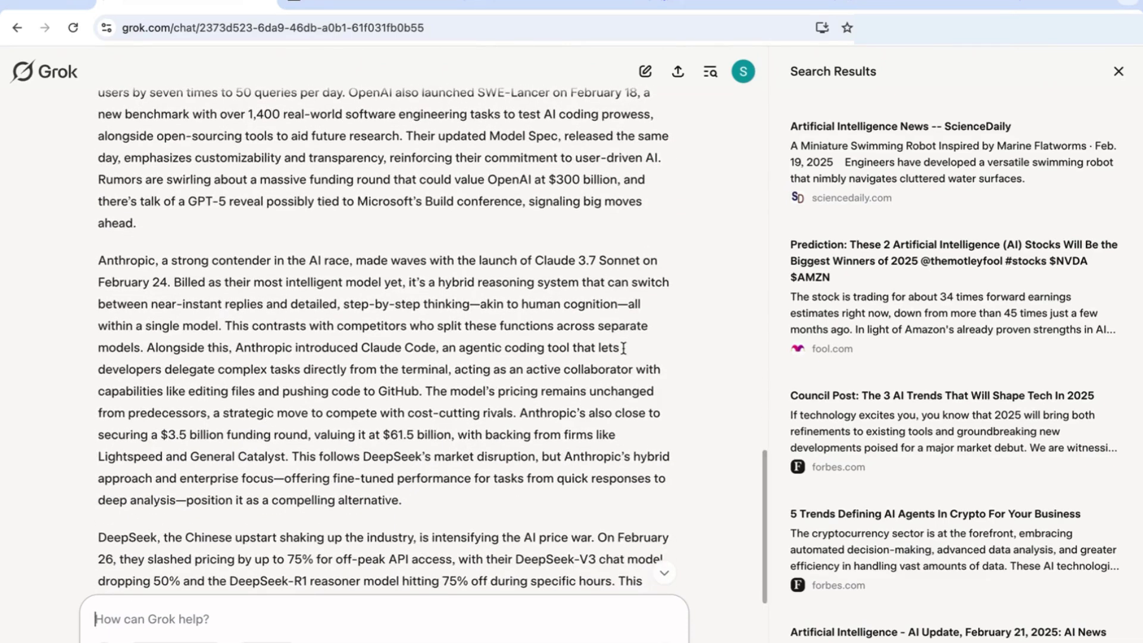
{"action": "scroll", "coordinate": [434, 364], "scroll_direction": "down", "scroll_amount": 5}
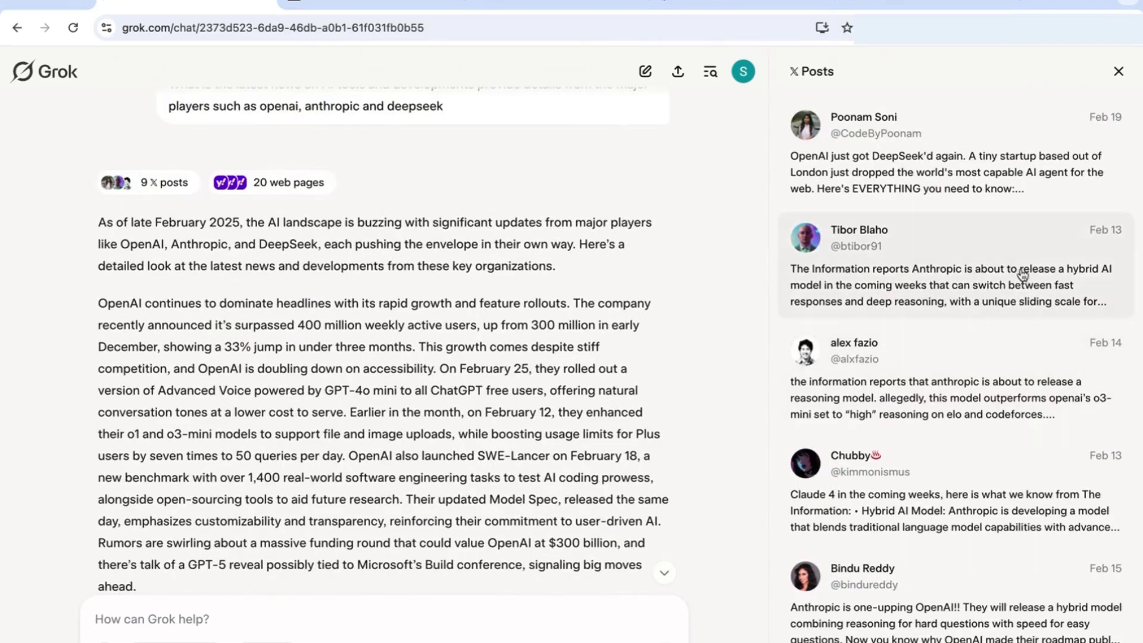
{"action": "scroll", "coordinate": [1067, 315], "scroll_direction": "down", "scroll_amount": 1}
{"action": "scroll", "coordinate": [1066, 314], "scroll_direction": "down", "scroll_amount": 5}
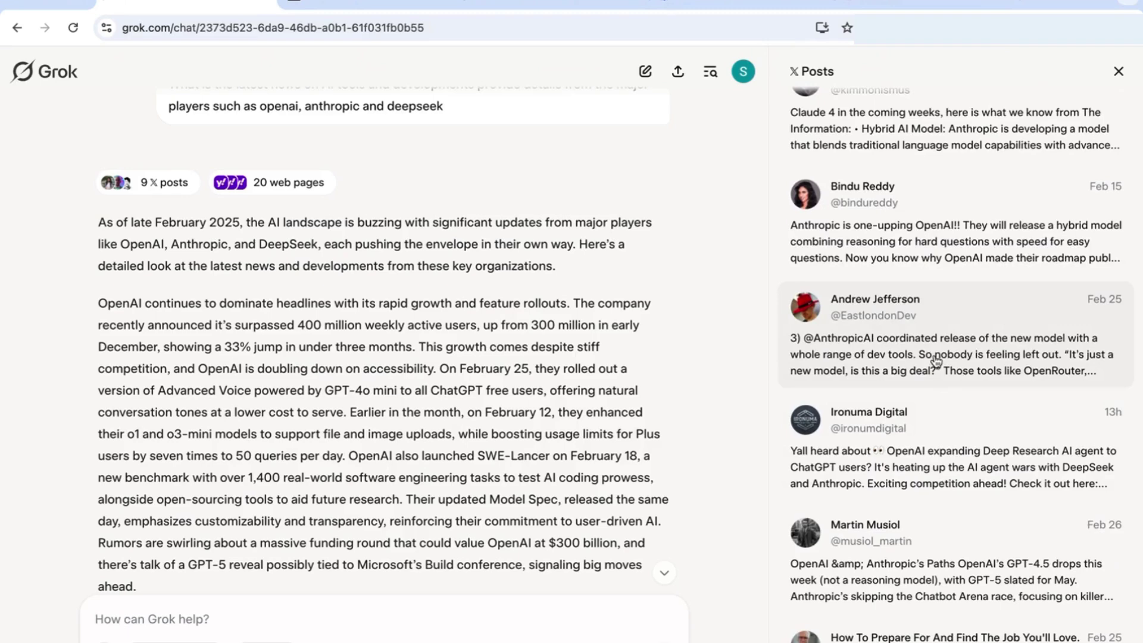
{"action": "scroll", "coordinate": [937, 360], "scroll_direction": "down", "scroll_amount": 1}
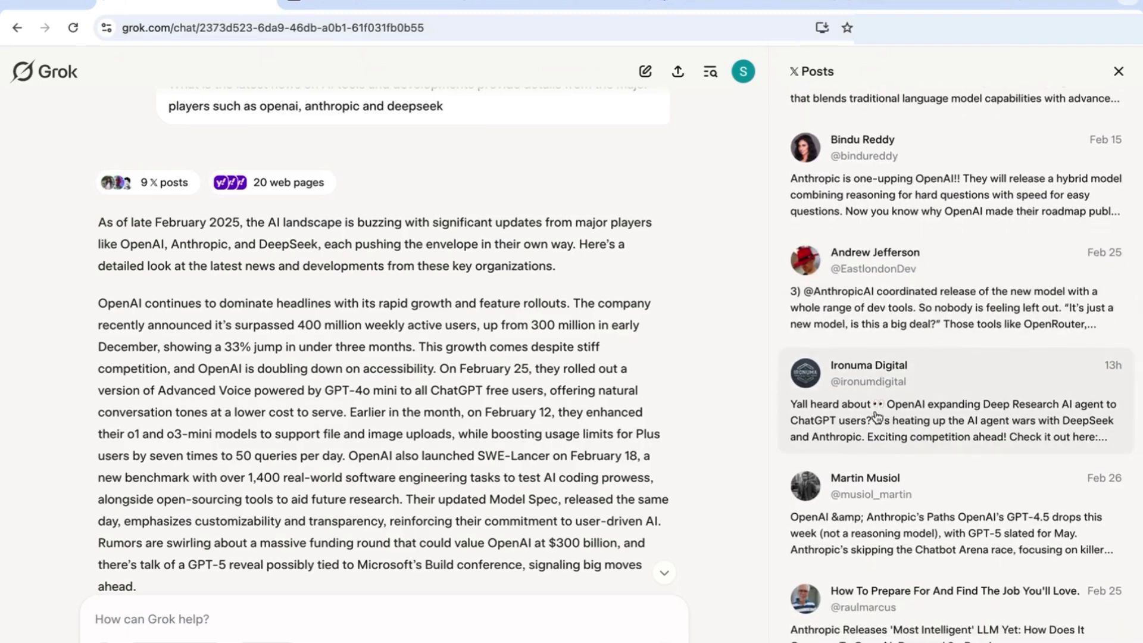
{"action": "scroll", "coordinate": [990, 429], "scroll_direction": "down", "scroll_amount": 1}
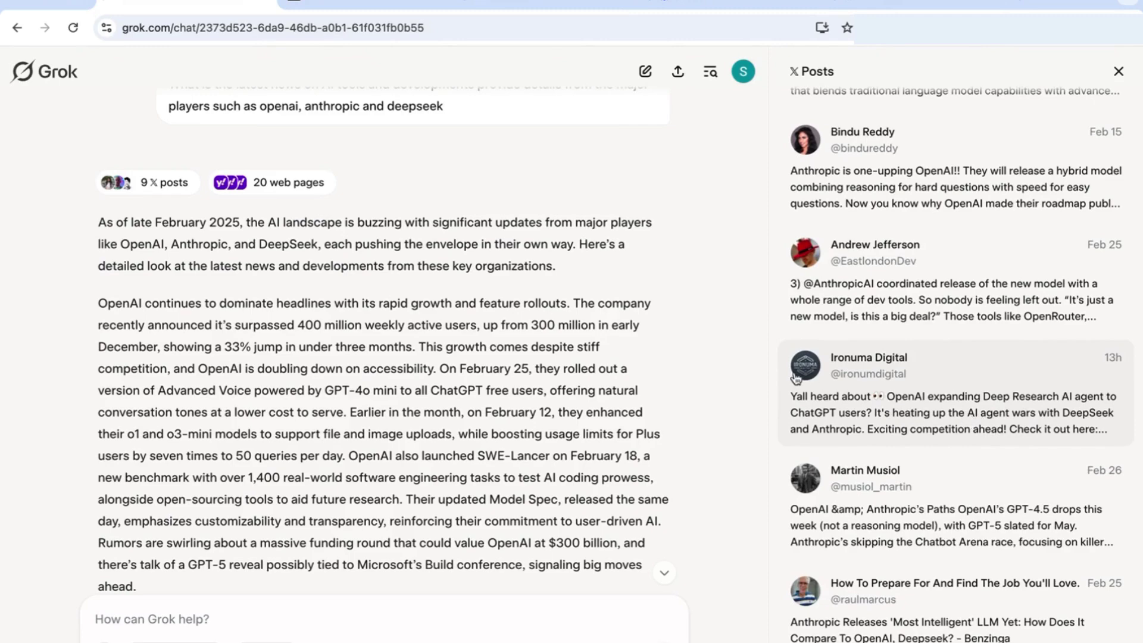
{"action": "scroll", "coordinate": [515, 345], "scroll_direction": "up", "scroll_amount": 1}
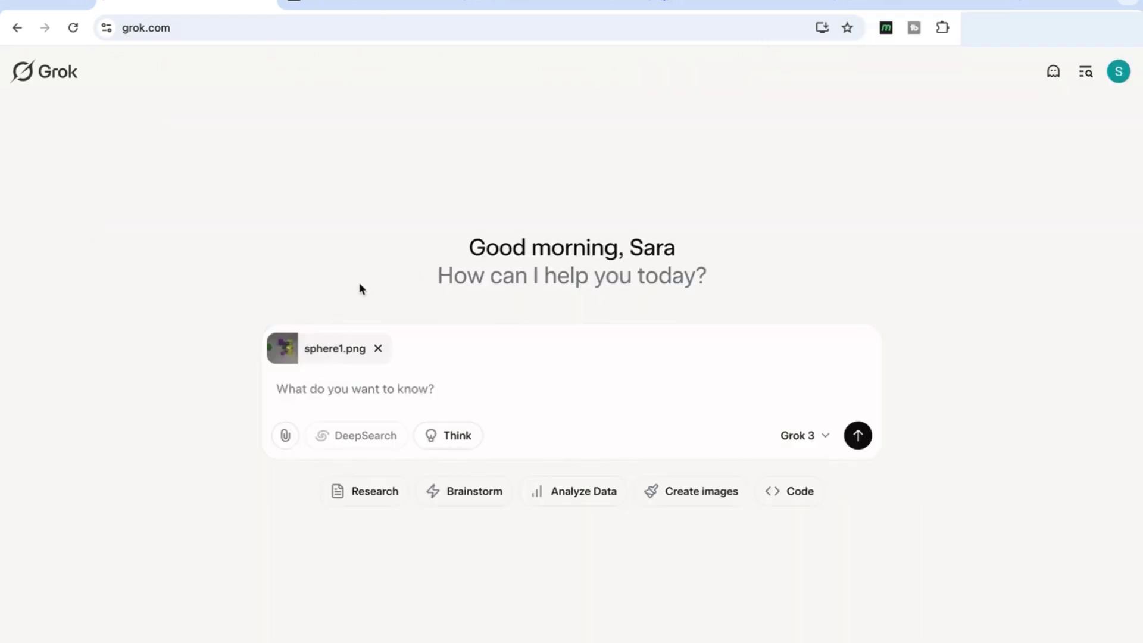
Step: Preview the attached image sphere1.png at full size and close the preview
{"action": "left_click", "coordinate": [325, 349]}
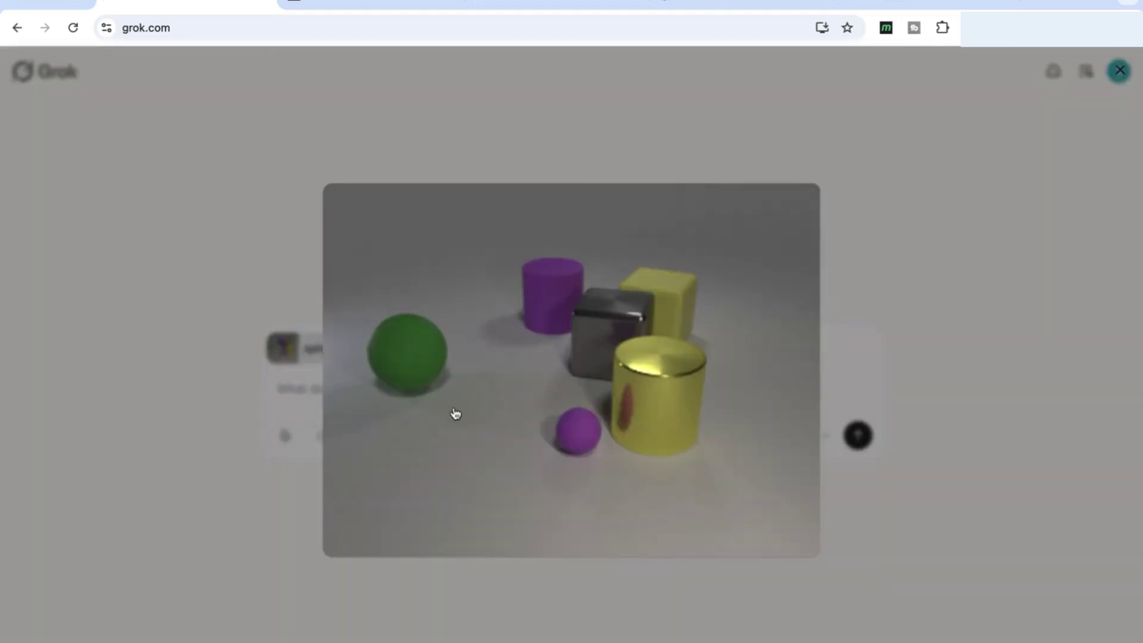
{"action": "left_click", "coordinate": [203, 399]}
{"action": "left_click", "coordinate": [325, 350]}
{"action": "left_click", "coordinate": [318, 372]}
Step: Enter the question "Subtract all large rubber spheres. Subtract all big shiny cylinders. How many objects are left?" and recheck the attached sphere1.png
{"action": "left_click", "coordinate": [311, 377]}
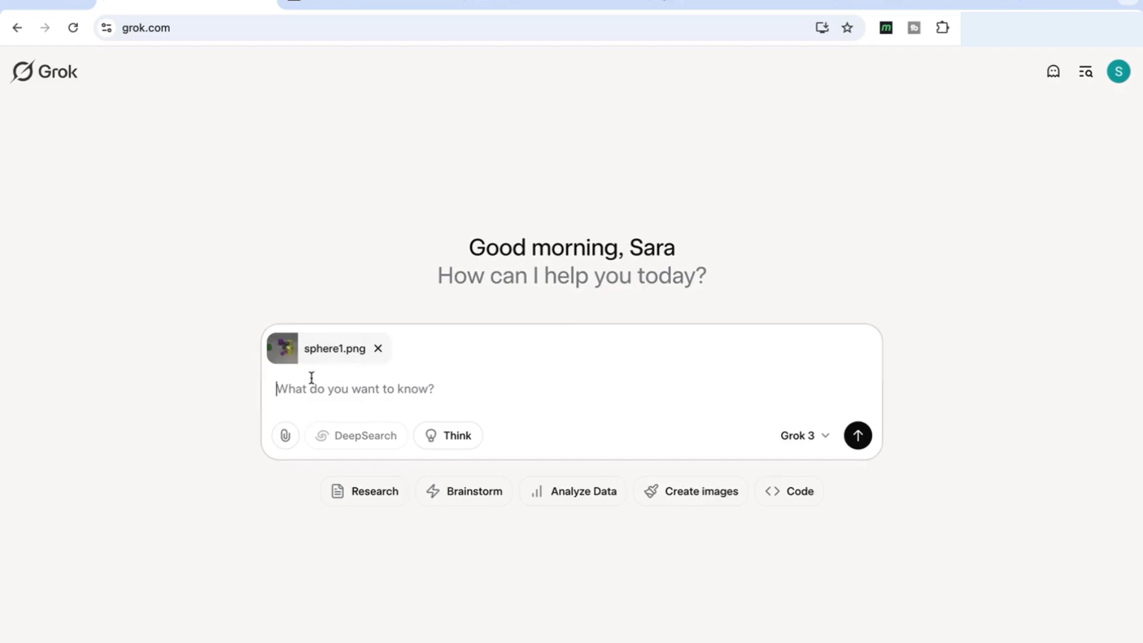
{"action": "type", "text": "Subtract all large rubber spheres. Subtract all big shiny cylinders. How many objects are left?"}
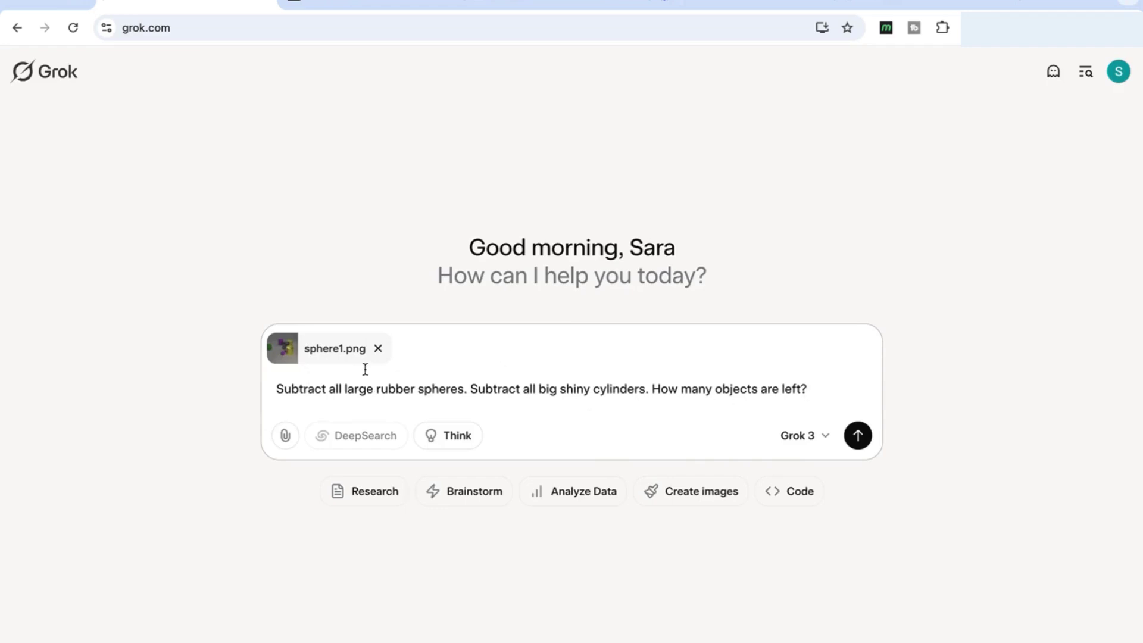
{"action": "left_click", "coordinate": [274, 350]}
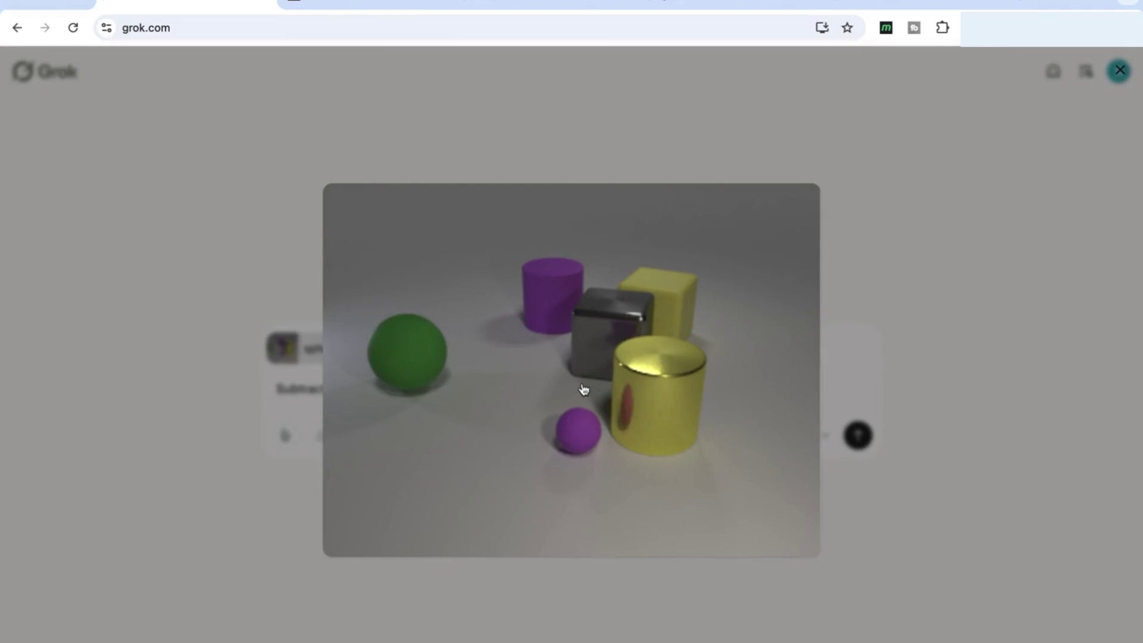
{"action": "left_click", "coordinate": [157, 457]}
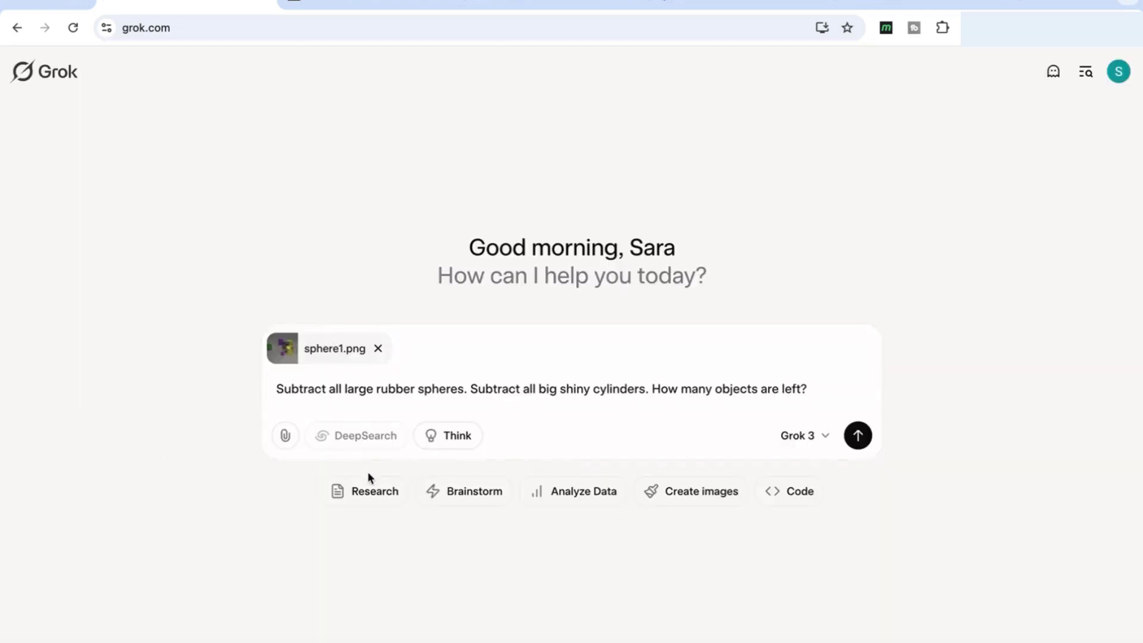
Step: Submit the sphere1.png question with Think enabled and expand the reasoning details behind the answer
{"action": "left_click", "coordinate": [480, 394]}
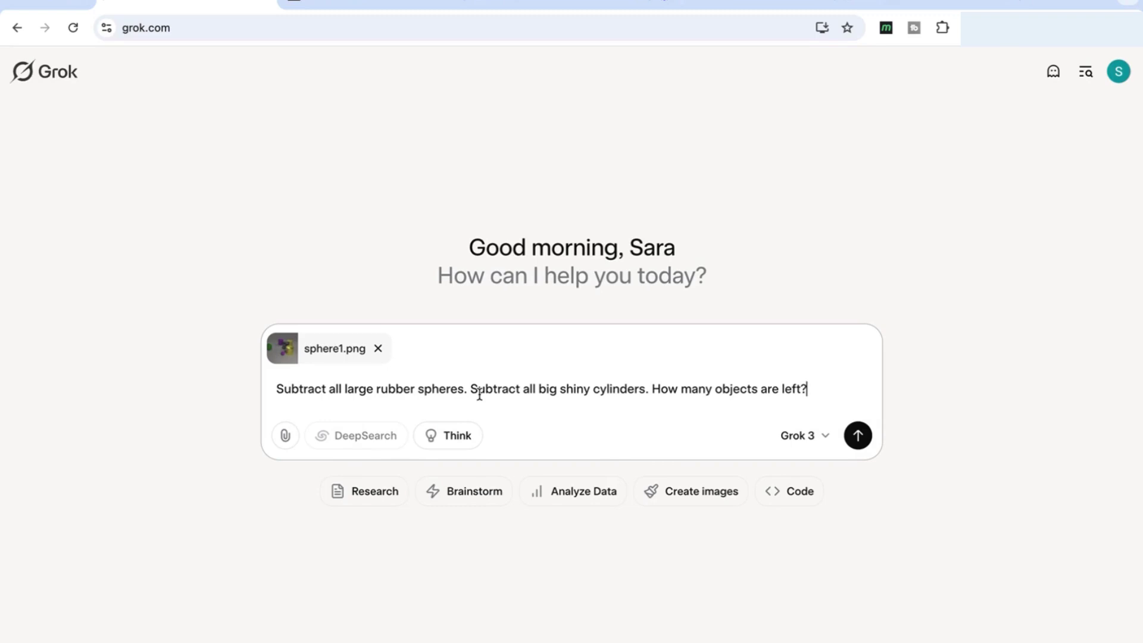
{"action": "left_click", "coordinate": [467, 435]}
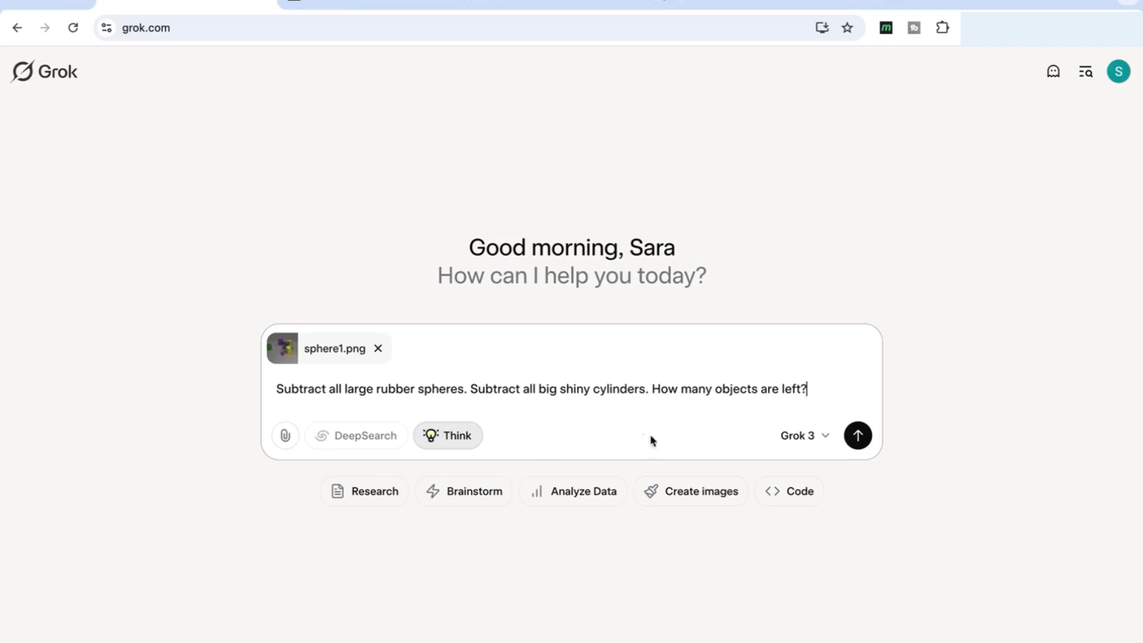
{"action": "left_click", "coordinate": [859, 434]}
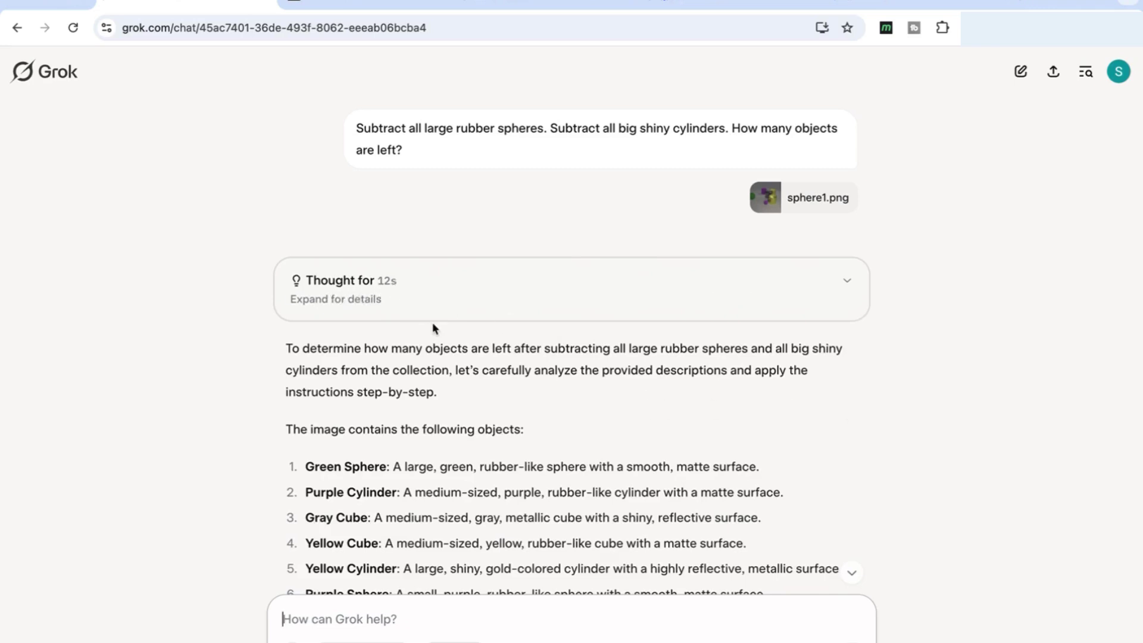
{"action": "scroll", "coordinate": [434, 327], "scroll_direction": "down", "scroll_amount": 1}
{"action": "left_click", "coordinate": [365, 219]}
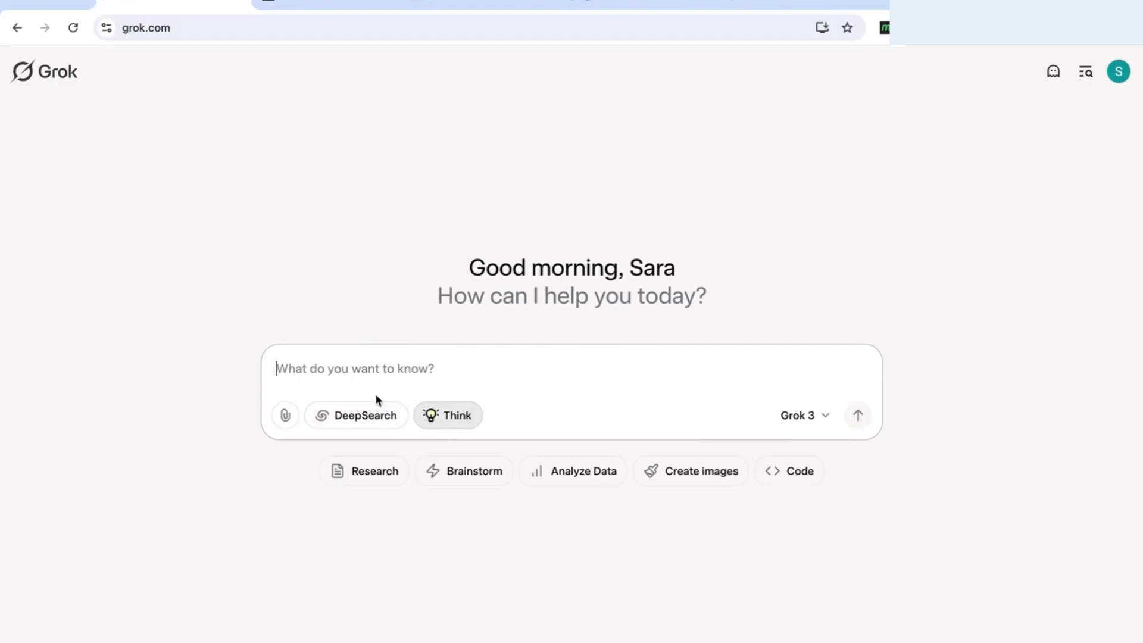
Step: Use DeepSearch to request a comprehensive, unbiased report on public opinion regarding DeepSeek, starting the Research Requirements on a new line
{"action": "left_click", "coordinate": [360, 424]}
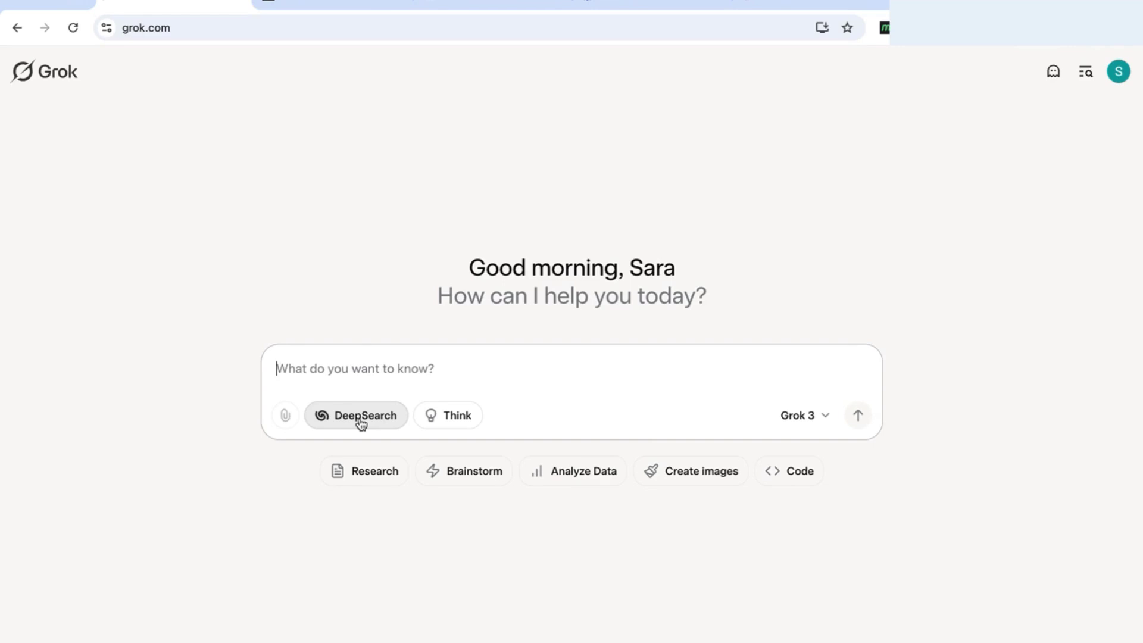
{"action": "key", "text": "ctrl+v"}
{"action": "scroll", "coordinate": [392, 321], "scroll_direction": "up", "scroll_amount": 5}
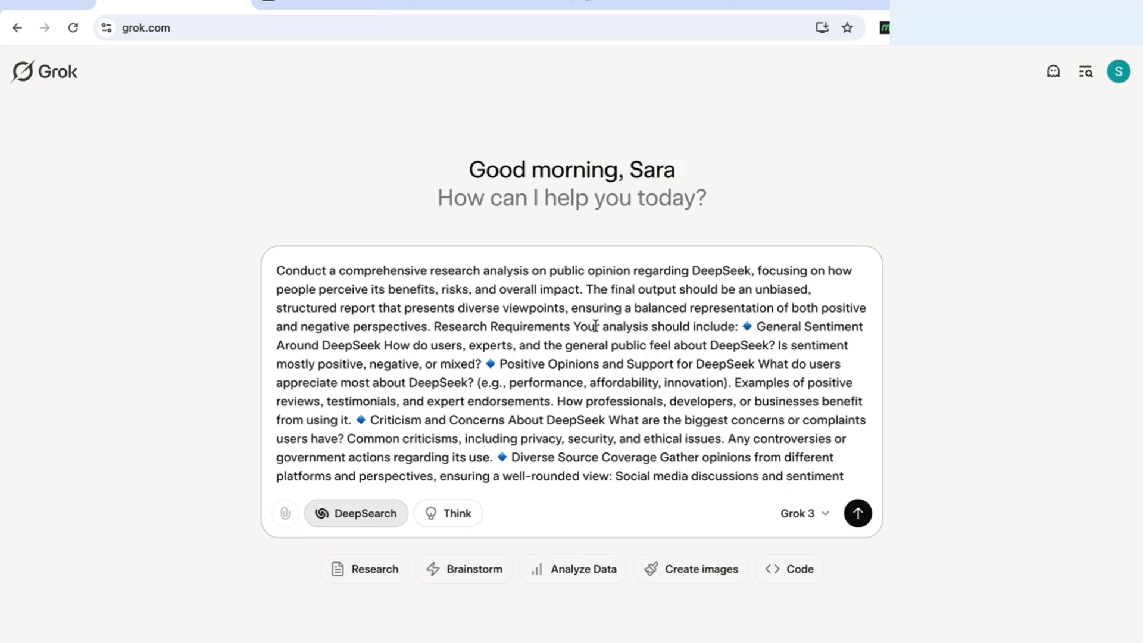
{"action": "key", "text": "shift+Return"}
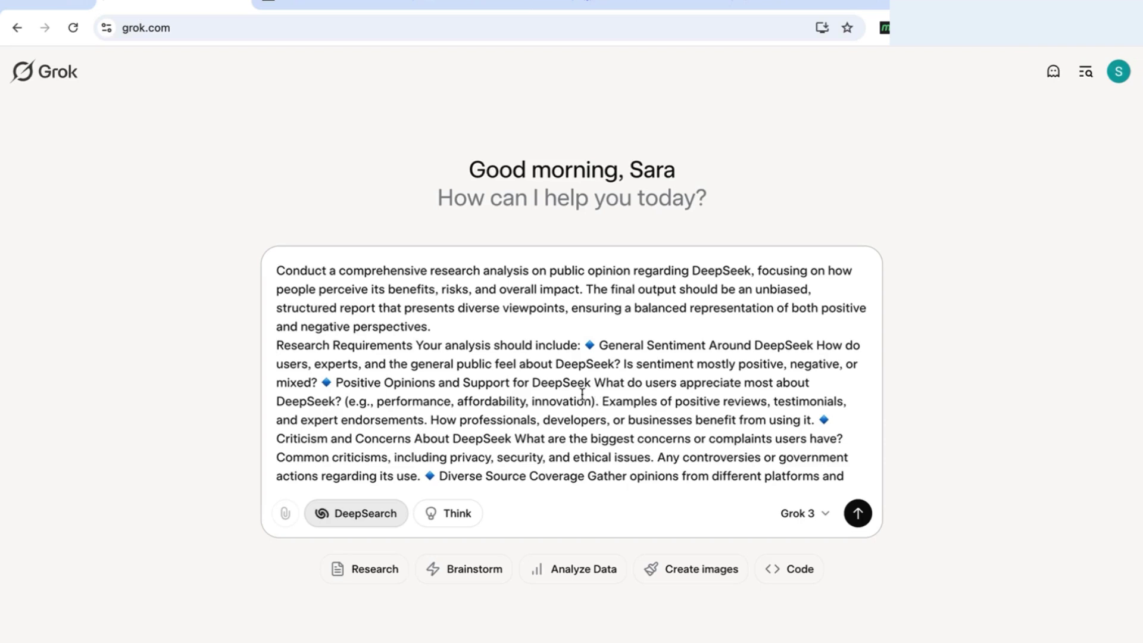
{"action": "key", "text": "Return"}
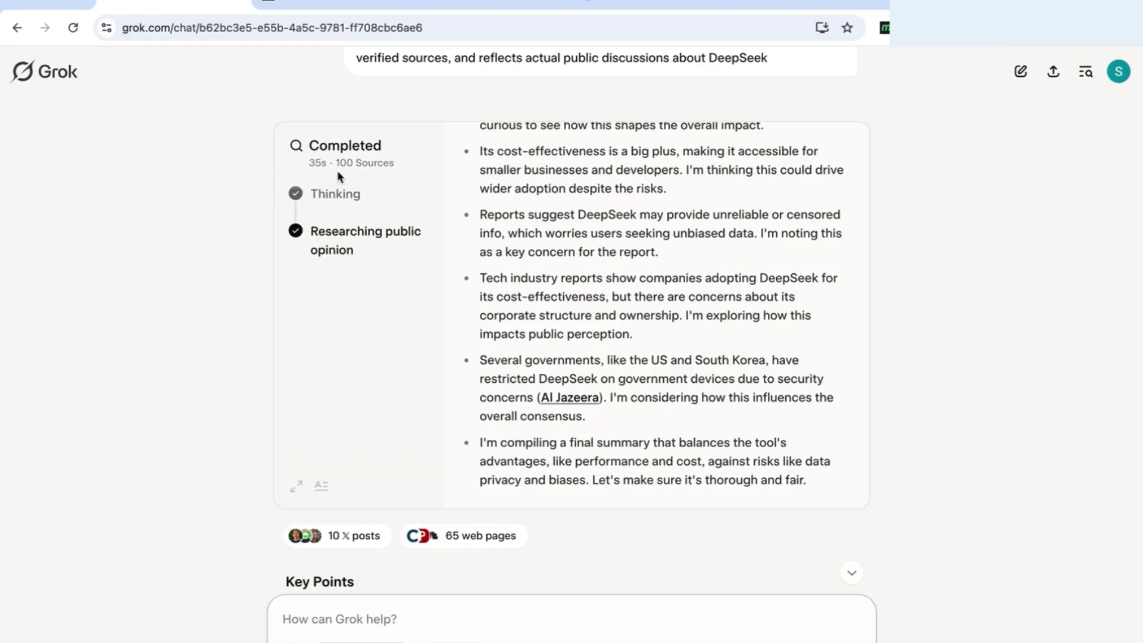
Step: Read the DeepSeek report's key points, overview, public perception, benefits and risks, and conclusion
{"action": "scroll", "coordinate": [357, 171], "scroll_direction": "down", "scroll_amount": 6}
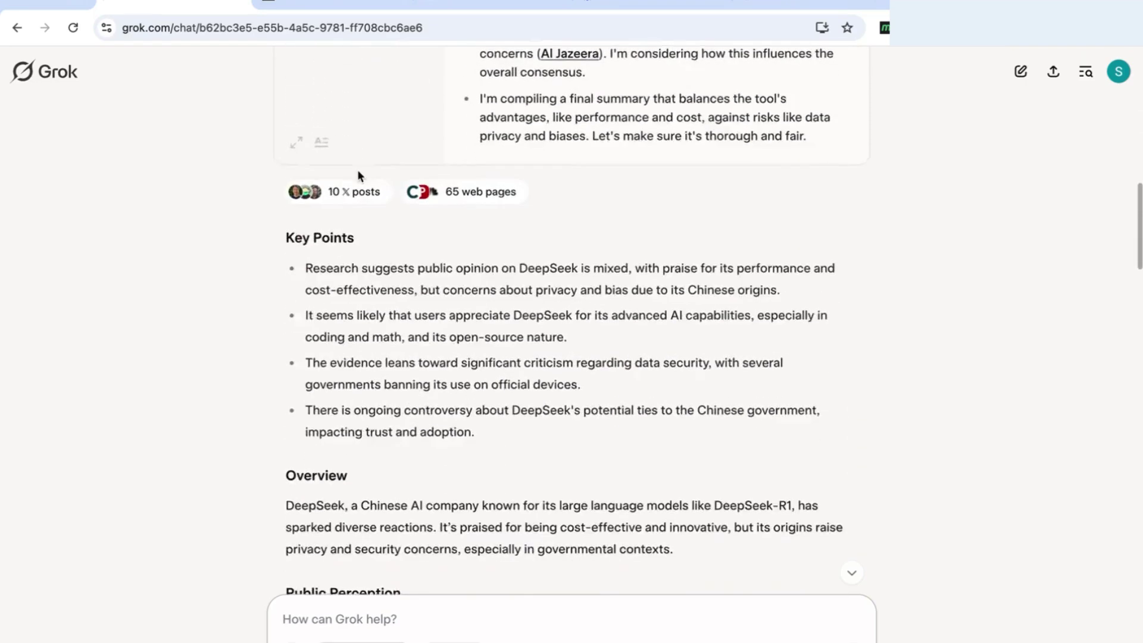
{"action": "scroll", "coordinate": [357, 169], "scroll_direction": "down", "scroll_amount": 1}
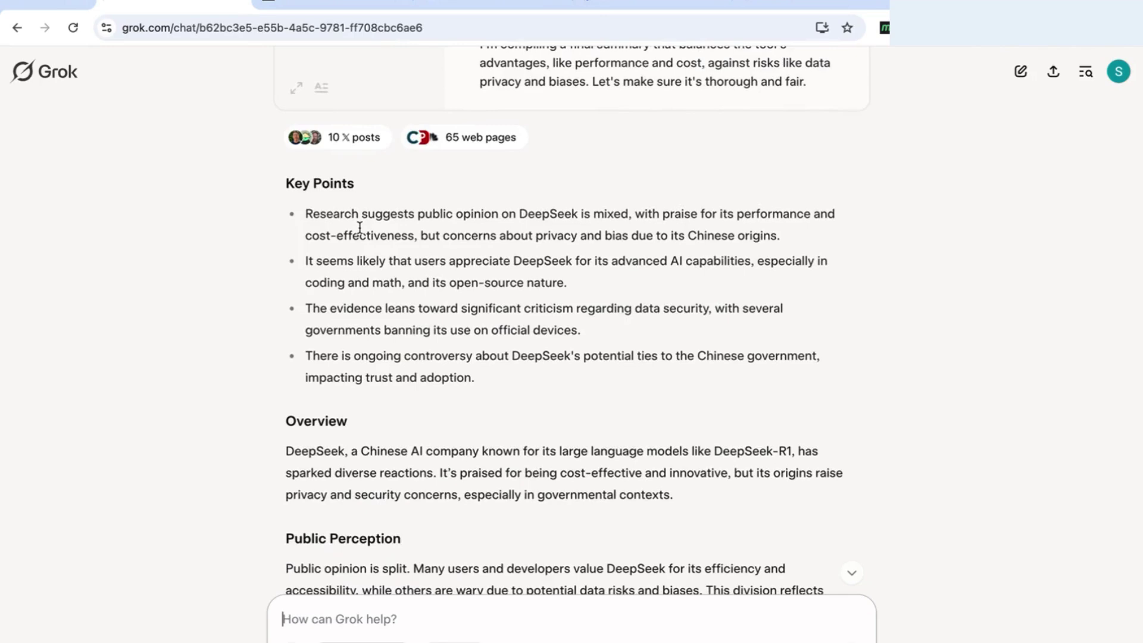
{"action": "scroll", "coordinate": [452, 233], "scroll_direction": "down", "scroll_amount": 1}
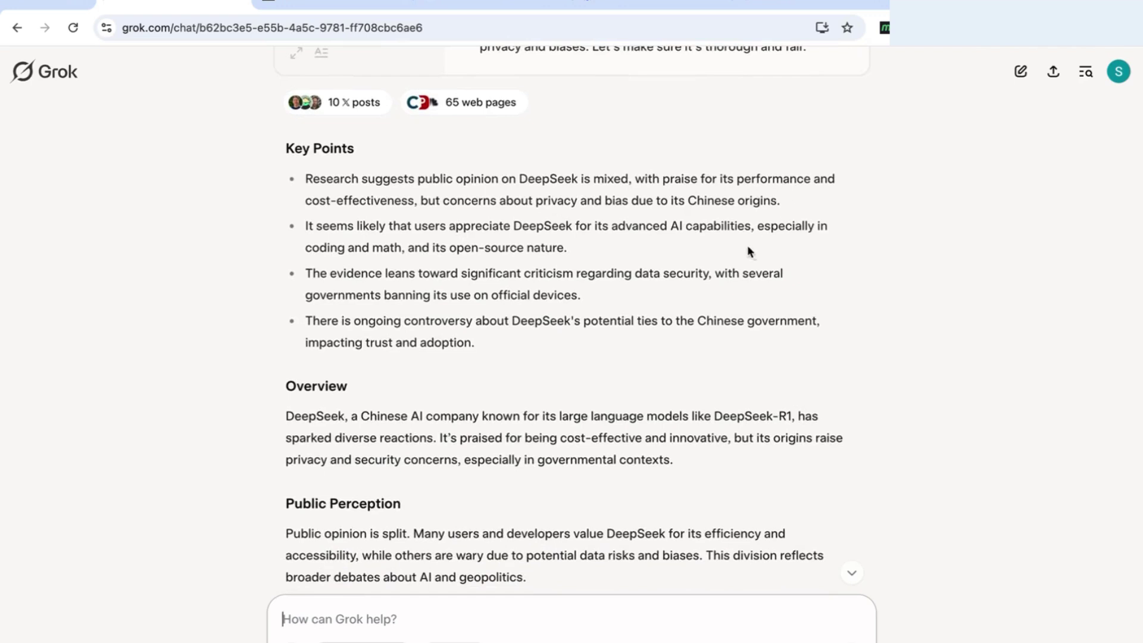
{"action": "scroll", "coordinate": [748, 245], "scroll_direction": "down", "scroll_amount": 1}
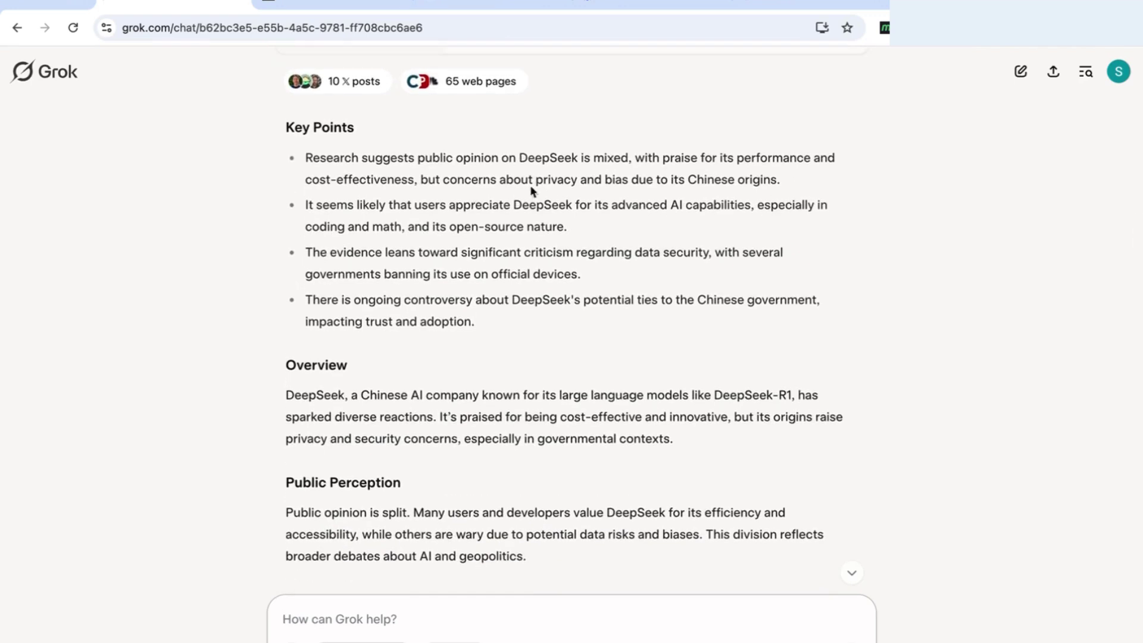
{"action": "scroll", "coordinate": [580, 186], "scroll_direction": "down", "scroll_amount": 2}
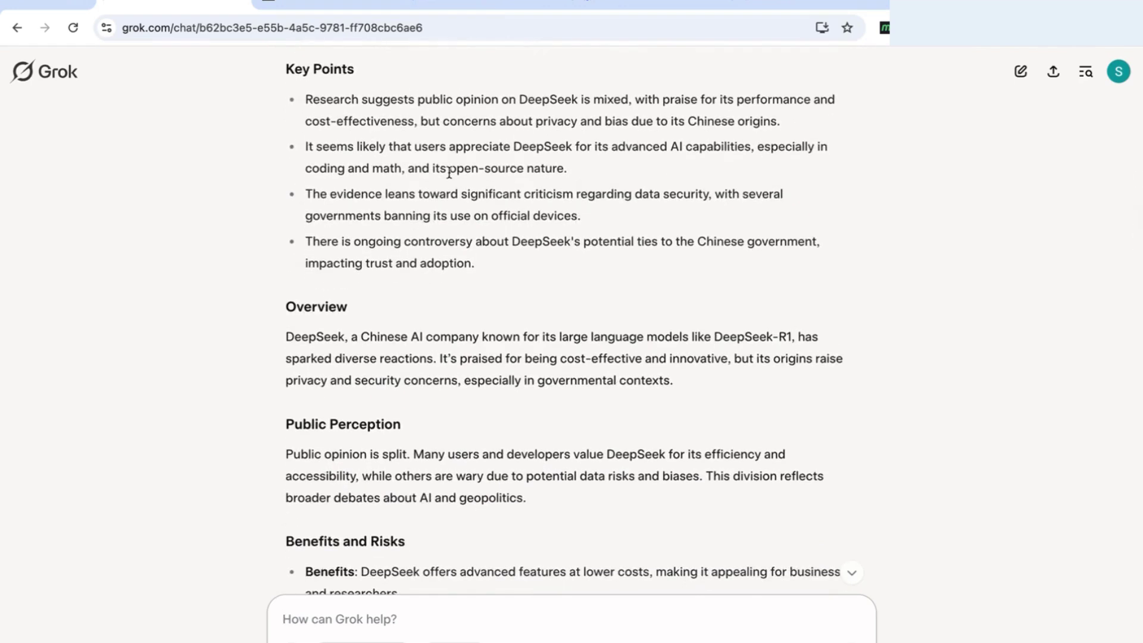
{"action": "scroll", "coordinate": [448, 173], "scroll_direction": "down", "scroll_amount": 1}
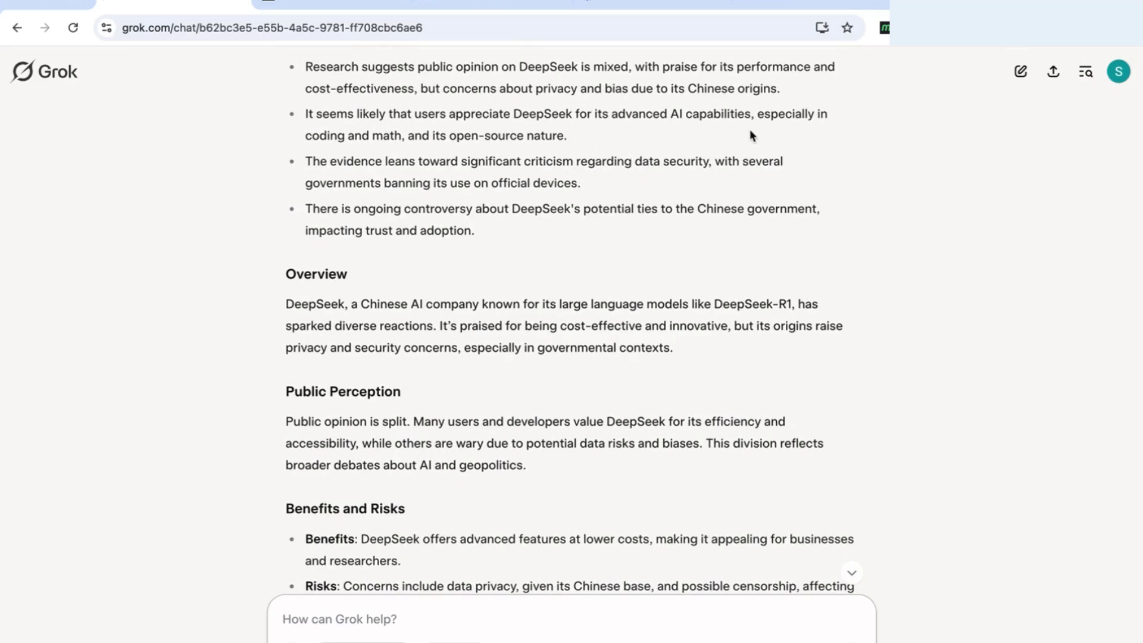
{"action": "scroll", "coordinate": [750, 178], "scroll_direction": "down", "scroll_amount": 5}
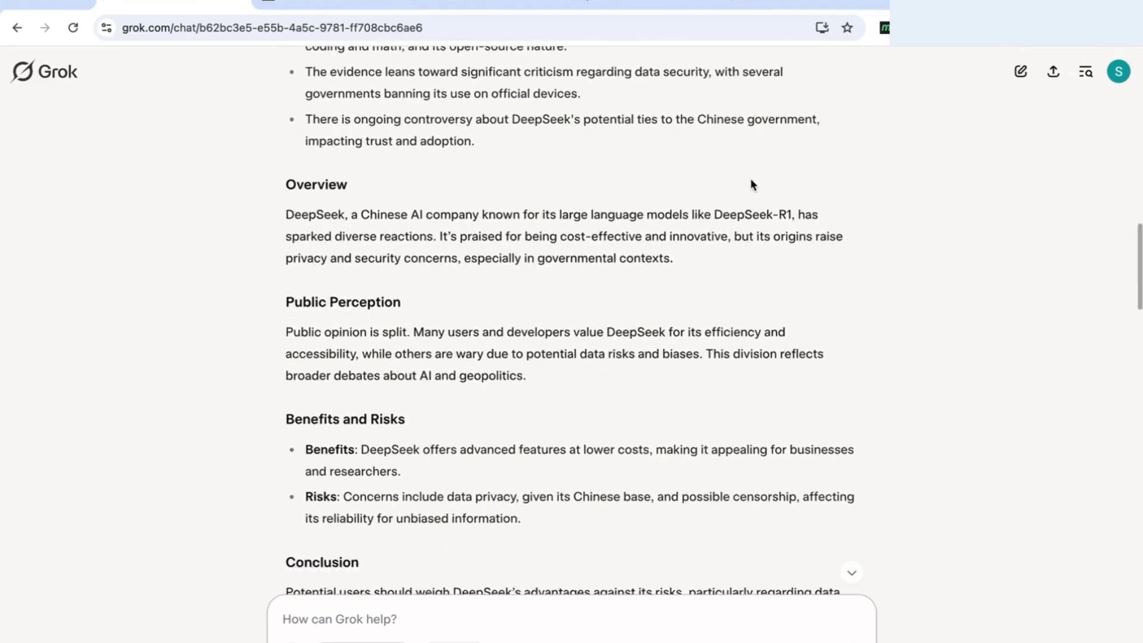
{"action": "scroll", "coordinate": [750, 183], "scroll_direction": "down", "scroll_amount": 3}
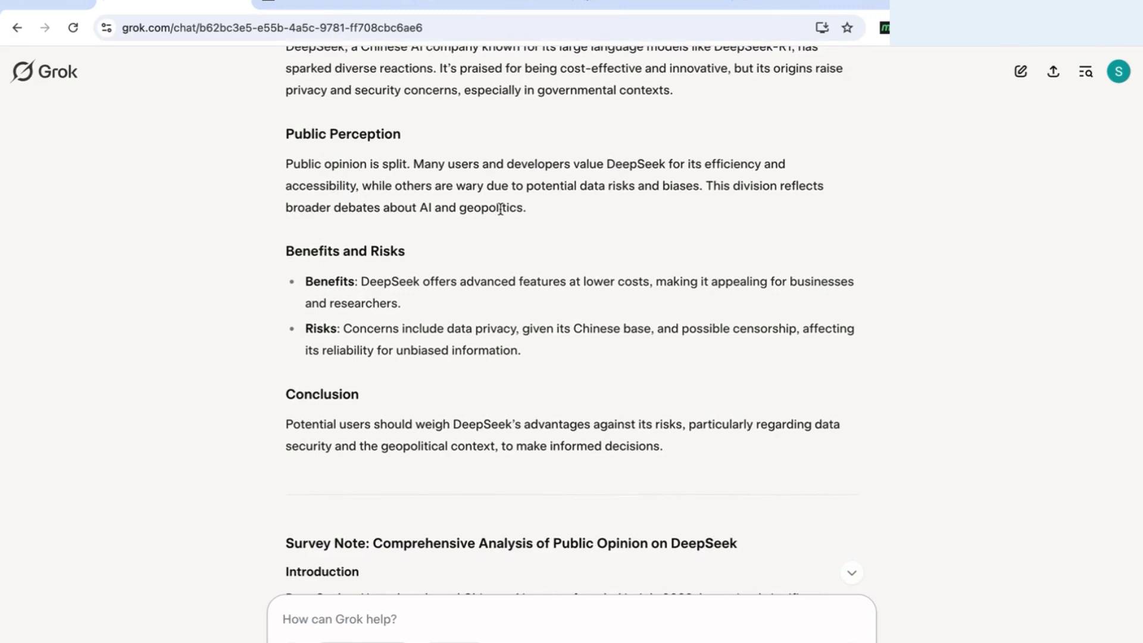
{"action": "scroll", "coordinate": [499, 208], "scroll_direction": "down", "scroll_amount": 1}
{"action": "scroll", "coordinate": [500, 209], "scroll_direction": "down", "scroll_amount": 2}
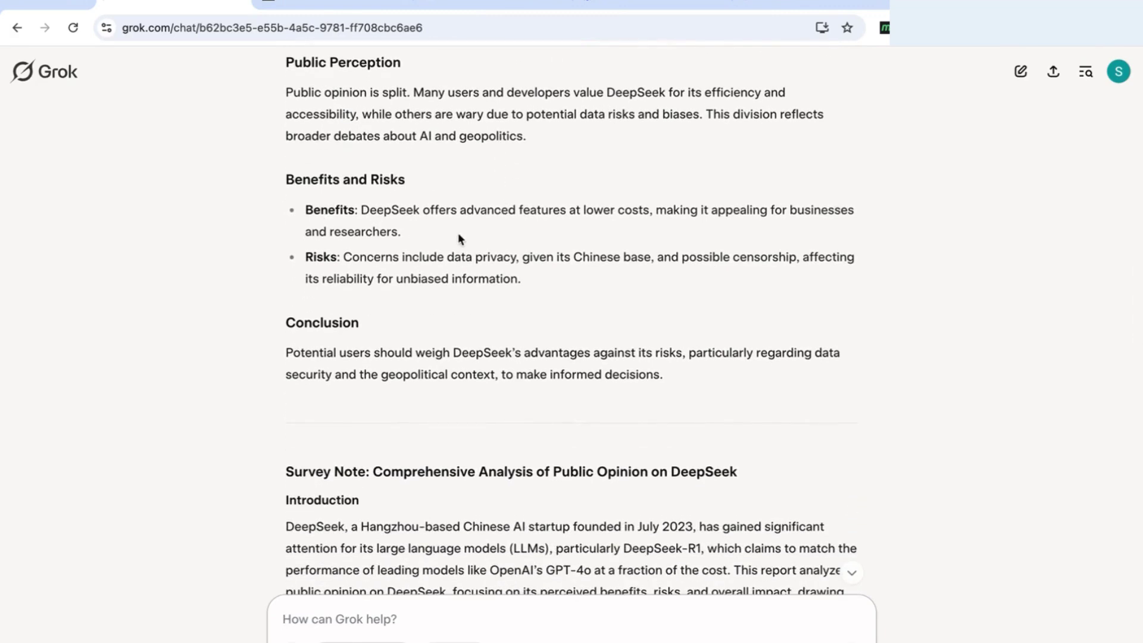
{"action": "scroll", "coordinate": [464, 248], "scroll_direction": "down", "scroll_amount": 5}
{"action": "scroll", "coordinate": [332, 146], "scroll_direction": "up", "scroll_amount": 5}
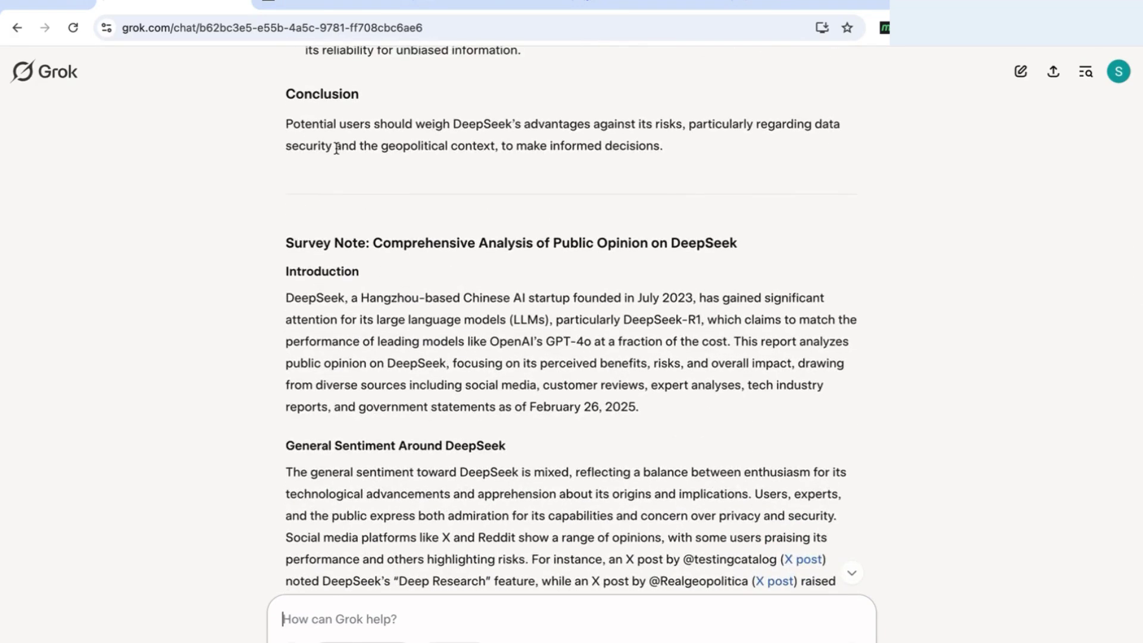
{"action": "scroll", "coordinate": [381, 235], "scroll_direction": "up", "scroll_amount": 8}
{"action": "scroll", "coordinate": [381, 237], "scroll_direction": "down", "scroll_amount": 1}
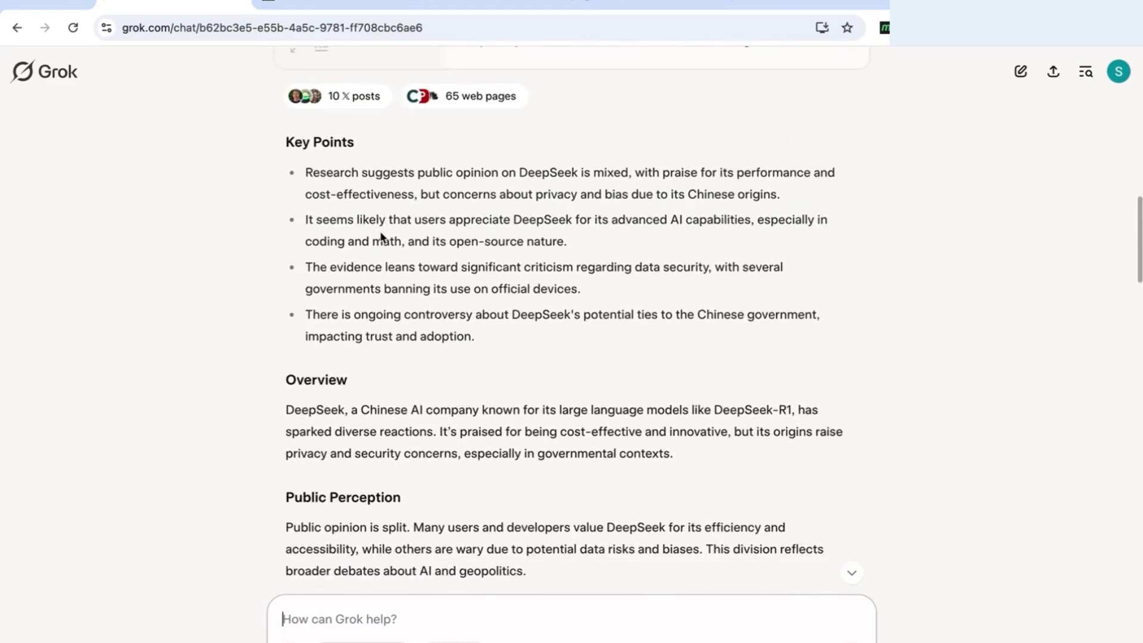
Step: Examine the survey note's sections on positive opinions, criticism and diverse source coverage, including the linked sources
{"action": "scroll", "coordinate": [381, 235], "scroll_direction": "down", "scroll_amount": 15}
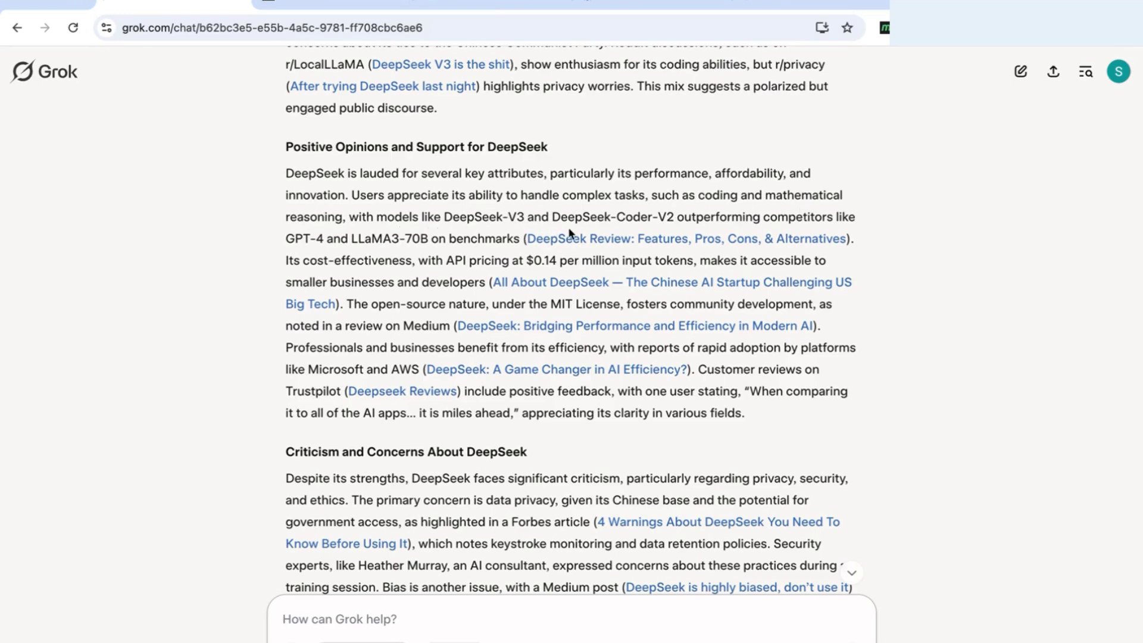
{"action": "scroll", "coordinate": [673, 239], "scroll_direction": "down", "scroll_amount": 1}
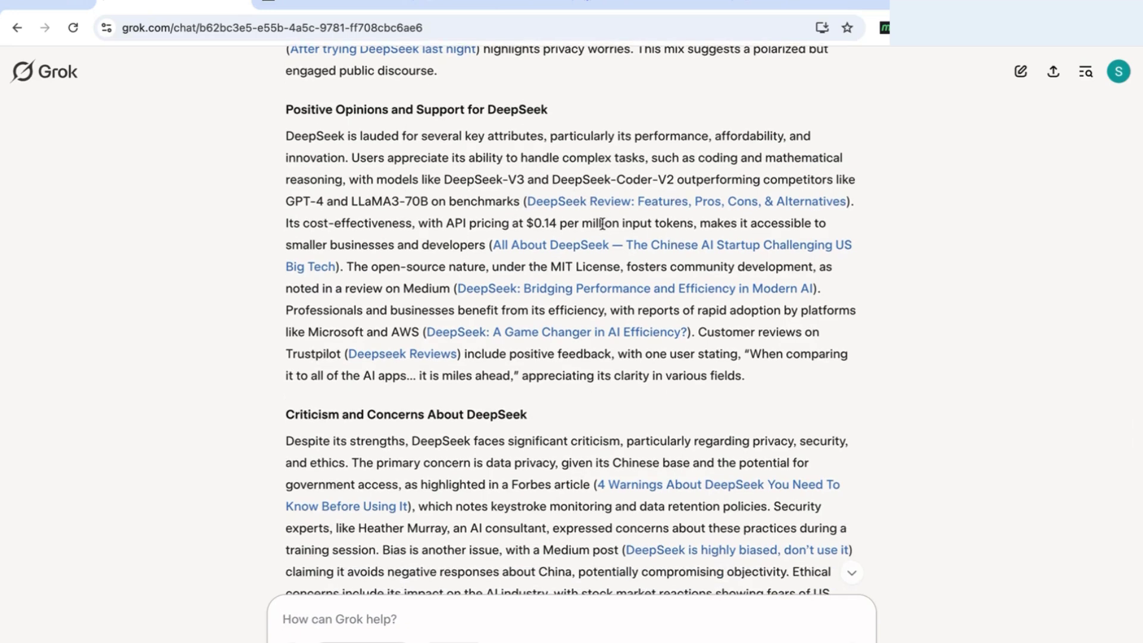
{"action": "scroll", "coordinate": [683, 287], "scroll_direction": "down", "scroll_amount": 1}
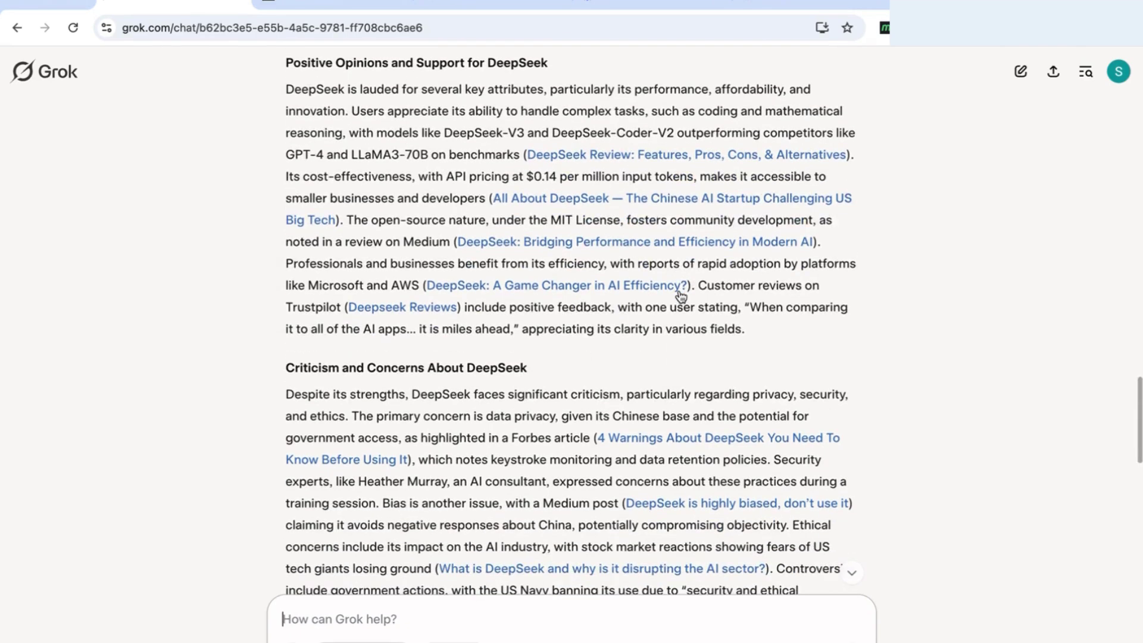
{"action": "scroll", "coordinate": [595, 238], "scroll_direction": "down", "scroll_amount": 1}
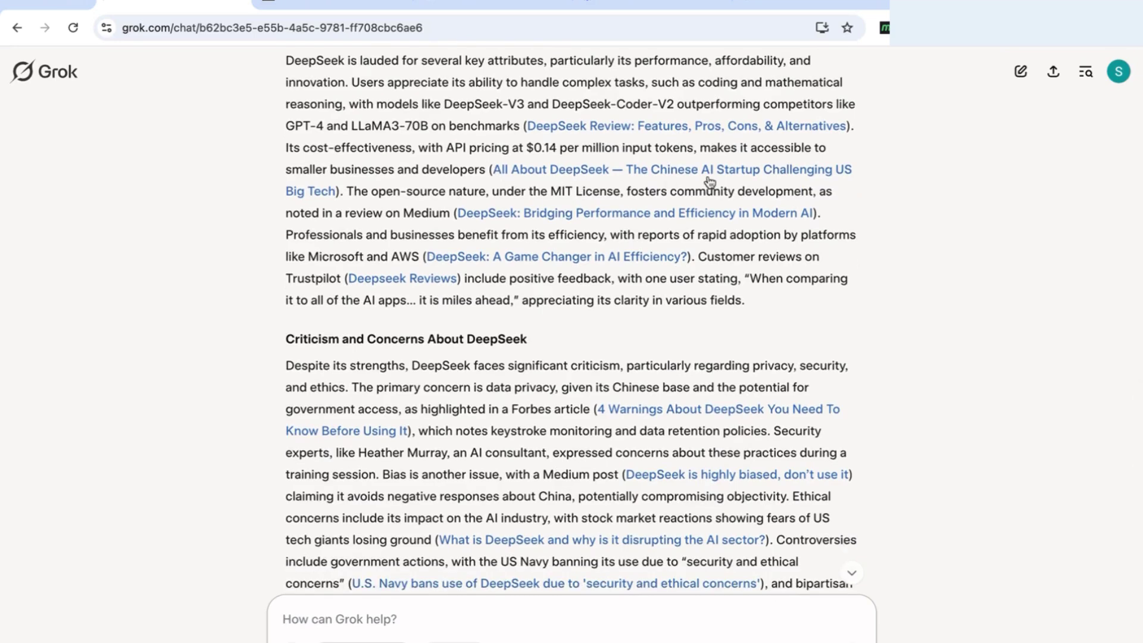
{"action": "scroll", "coordinate": [770, 229], "scroll_direction": "down", "scroll_amount": 1}
{"action": "scroll", "coordinate": [769, 227], "scroll_direction": "down", "scroll_amount": 2}
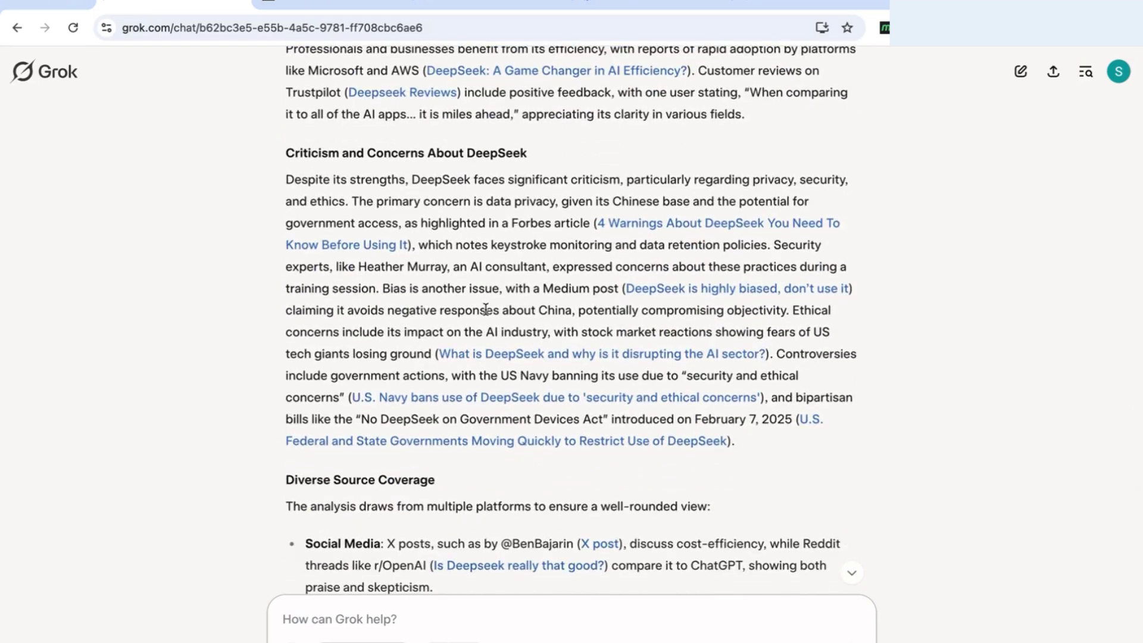
{"action": "scroll", "coordinate": [485, 309], "scroll_direction": "down", "scroll_amount": 5}
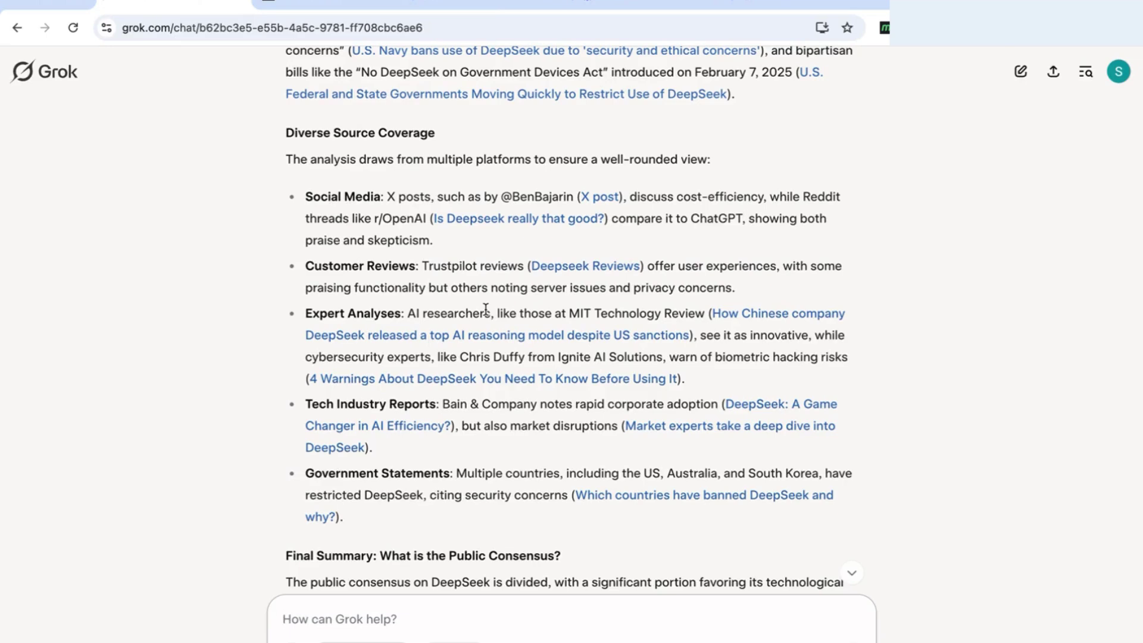
{"action": "scroll", "coordinate": [486, 309], "scroll_direction": "up", "scroll_amount": 9}
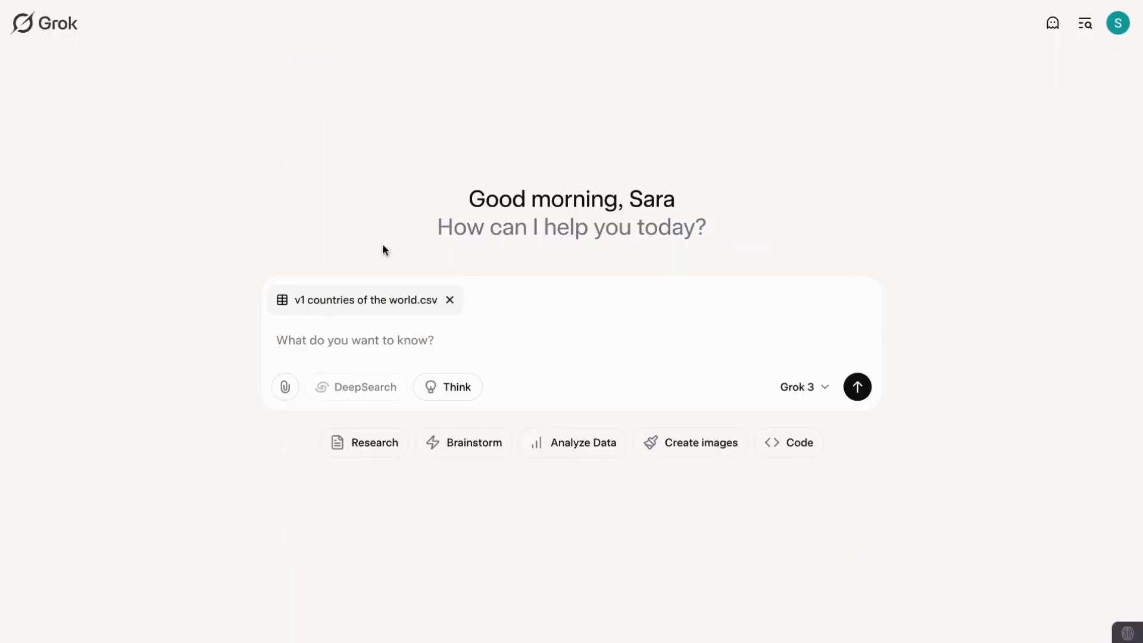
Step: Ask "provide me with 5 key insights using statistical analysis from the data attached" for v1 countries of the world.csv and read the first insights
{"action": "left_click", "coordinate": [310, 340]}
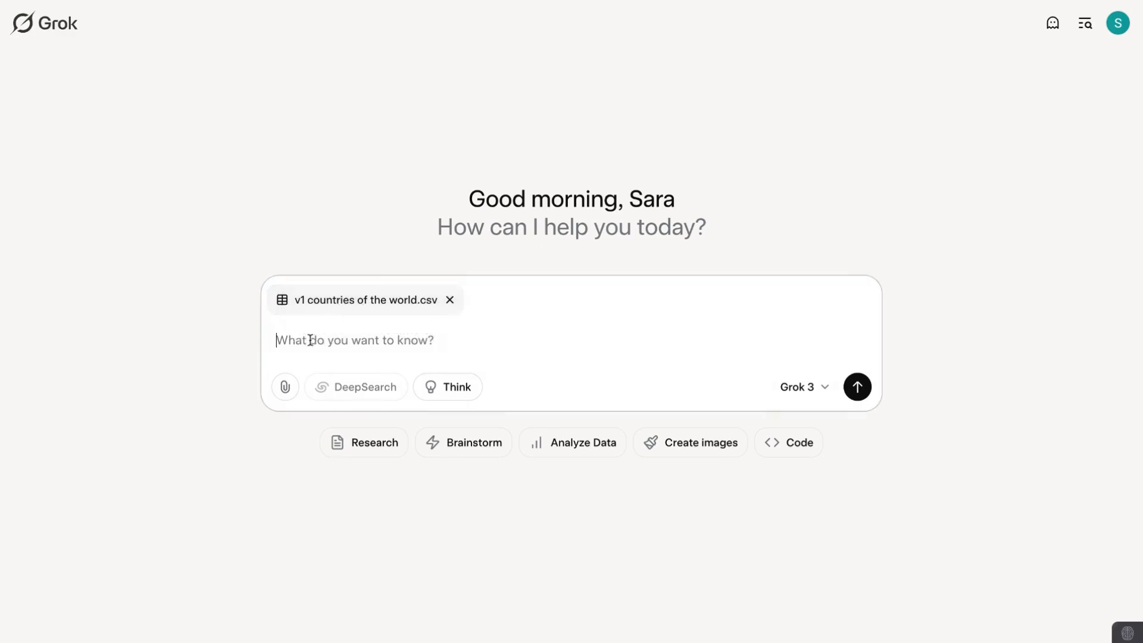
{"action": "type", "text": "Provide me with 5 key insights using statistical analysis from the data attached dataset"}
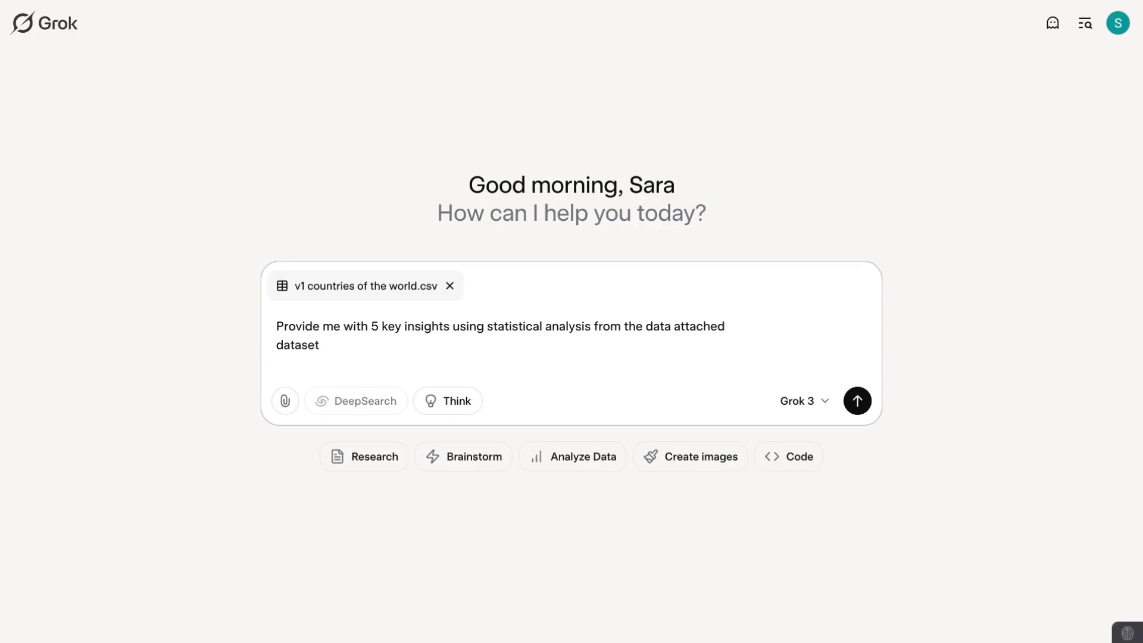
{"action": "key", "text": "ctrl+z"}
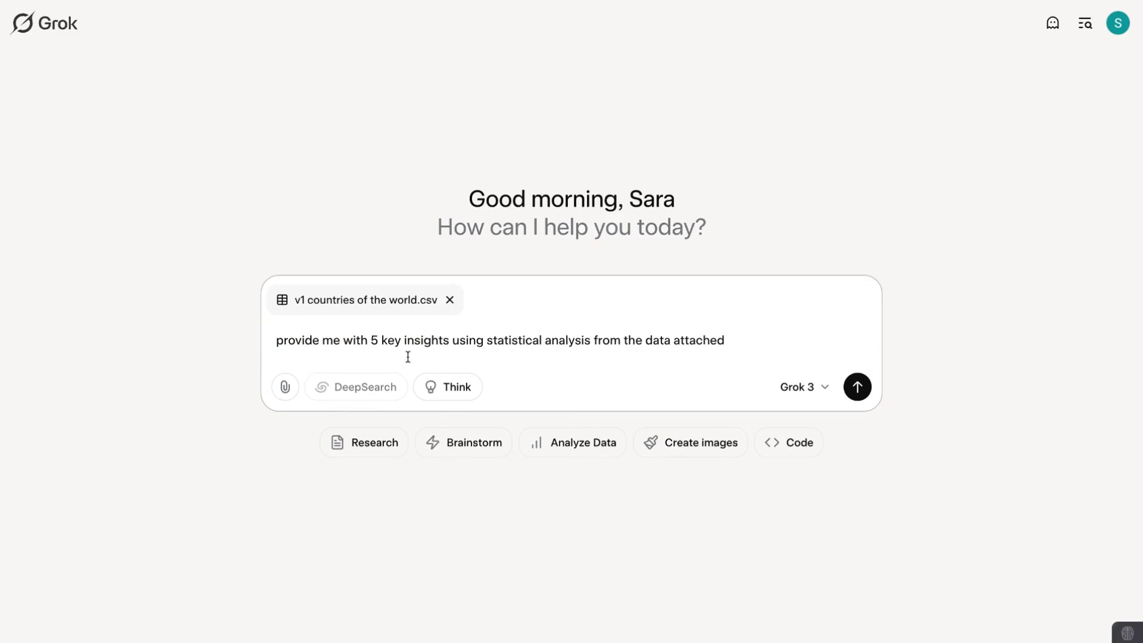
{"action": "left_click", "coordinate": [858, 392]}
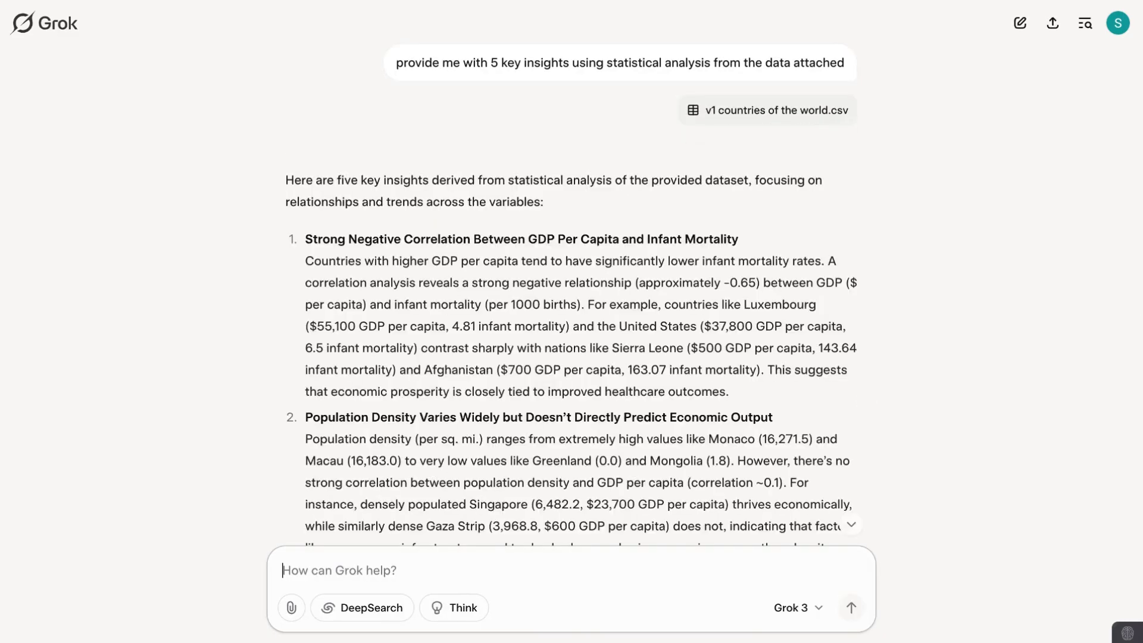
{"action": "scroll", "coordinate": [352, 119], "scroll_direction": "down", "scroll_amount": 3}
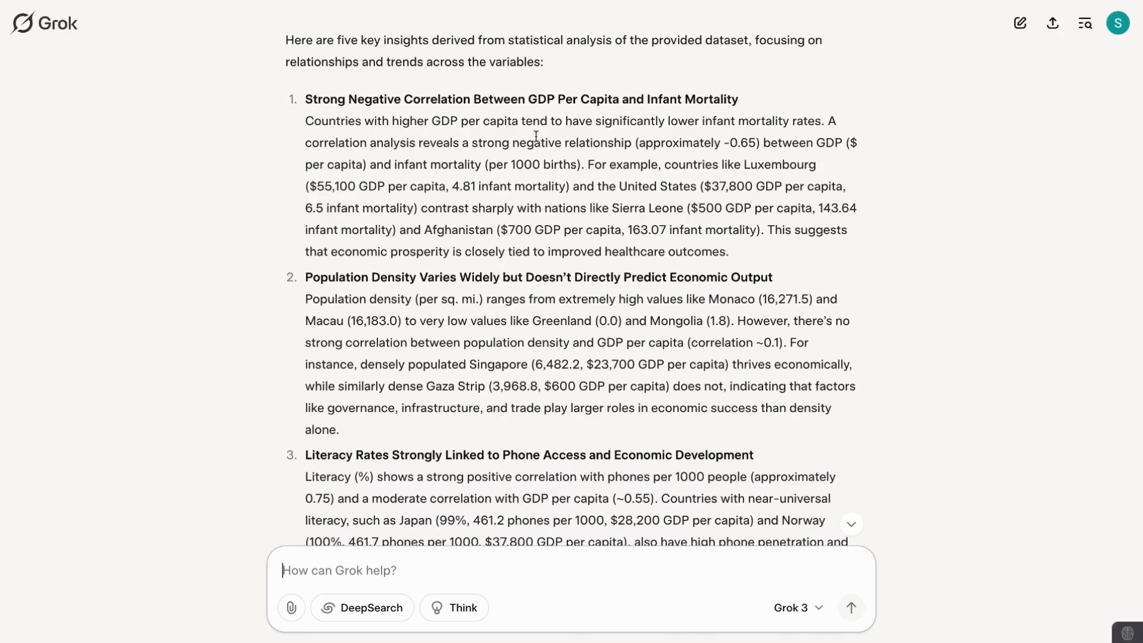
Step: Read the five statistical insights on GDP and infant mortality, population density, literacy, Sub-Saharan birthrates and service sector dominance
{"action": "scroll", "coordinate": [691, 126], "scroll_direction": "down", "scroll_amount": 1}
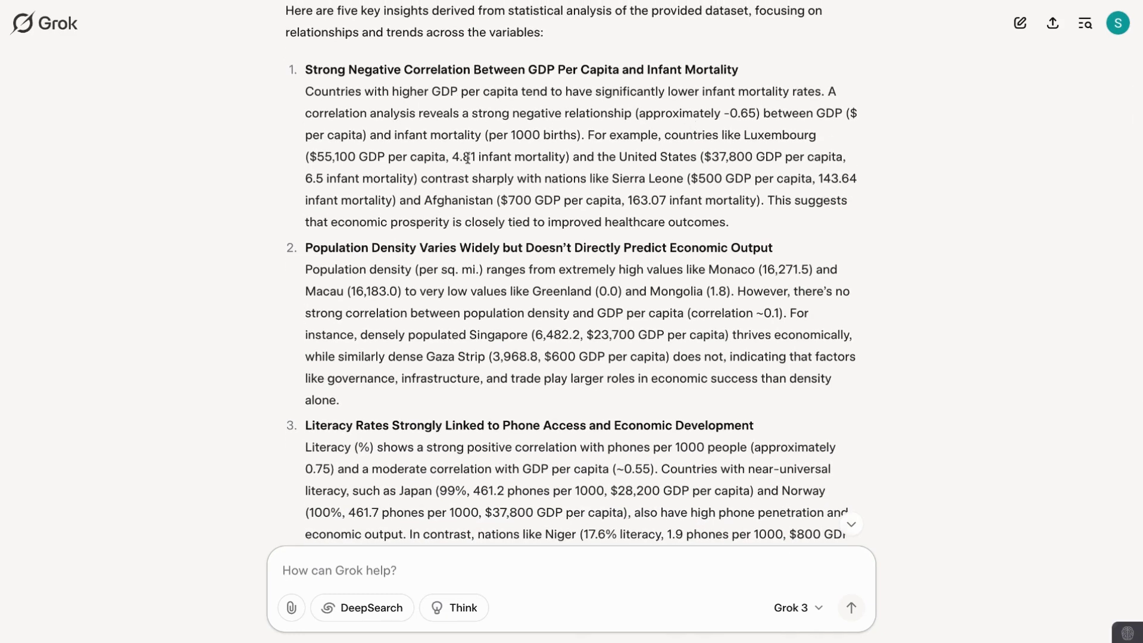
{"action": "scroll", "coordinate": [494, 118], "scroll_direction": "down", "scroll_amount": 1}
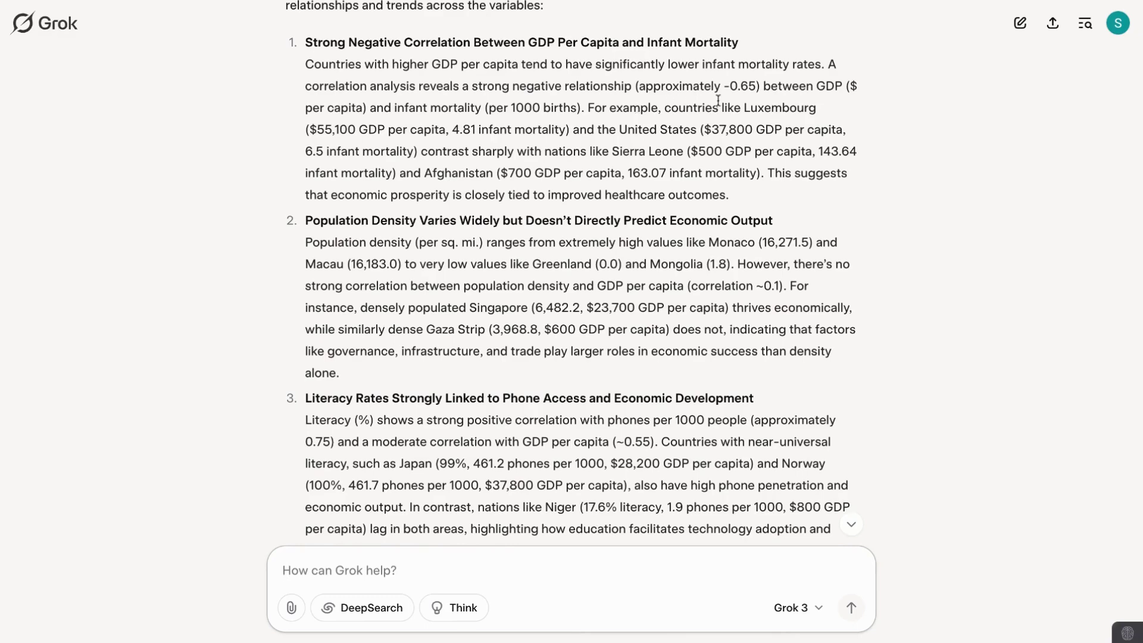
{"action": "scroll", "coordinate": [735, 159], "scroll_direction": "down", "scroll_amount": 3}
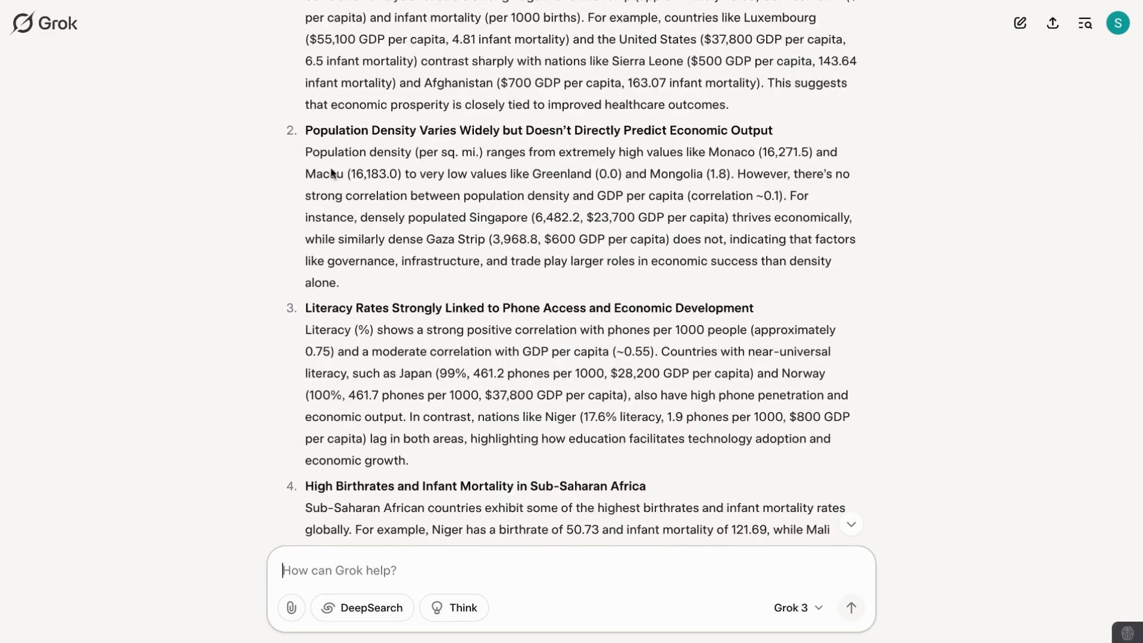
{"action": "scroll", "coordinate": [353, 180], "scroll_direction": "down", "scroll_amount": 1}
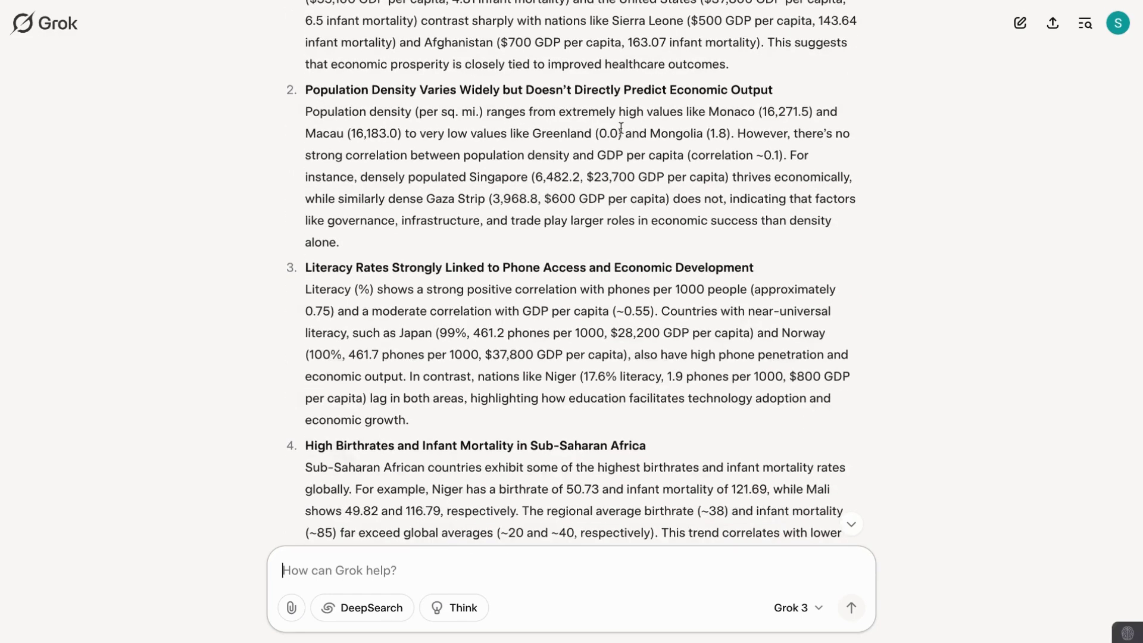
{"action": "scroll", "coordinate": [705, 130], "scroll_direction": "down", "scroll_amount": 2}
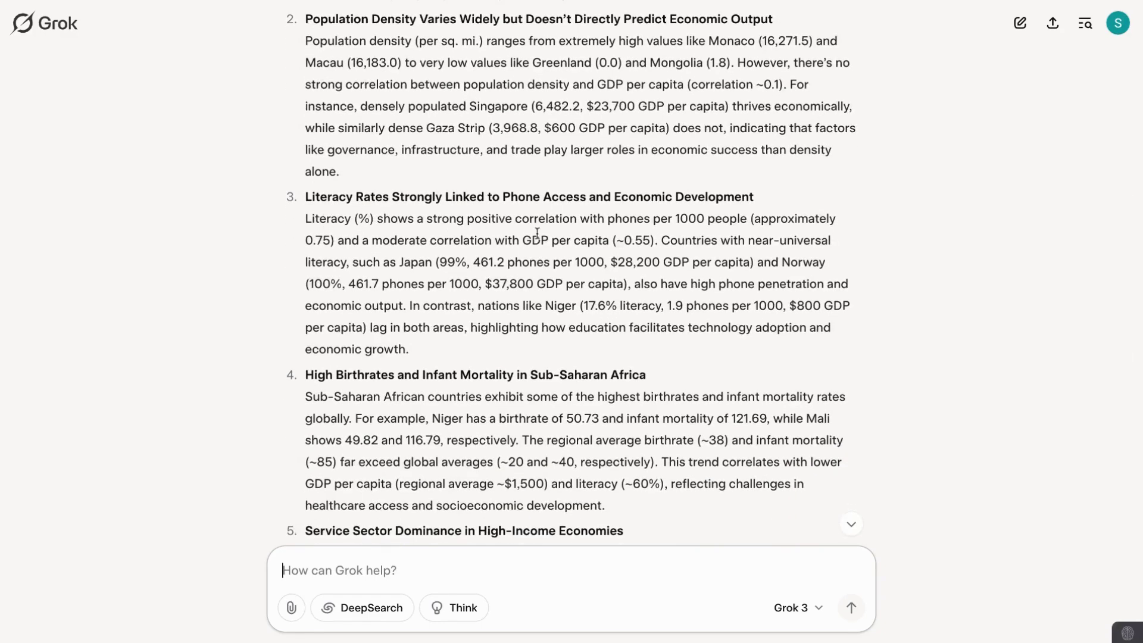
{"action": "scroll", "coordinate": [621, 266], "scroll_direction": "down", "scroll_amount": 2}
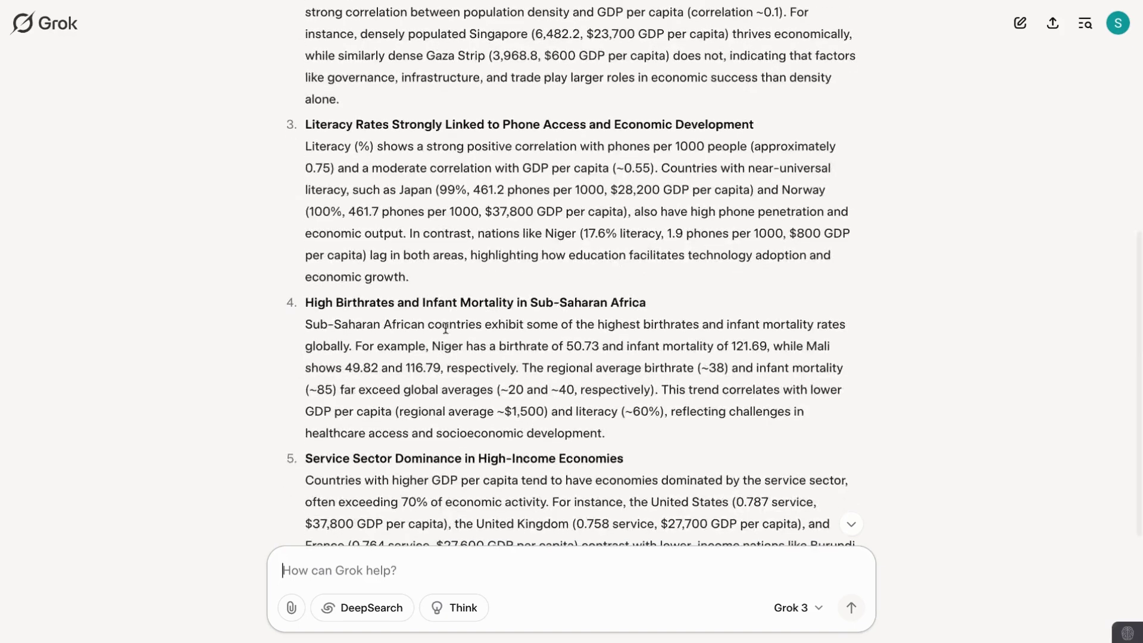
{"action": "scroll", "coordinate": [445, 327], "scroll_direction": "down", "scroll_amount": 1}
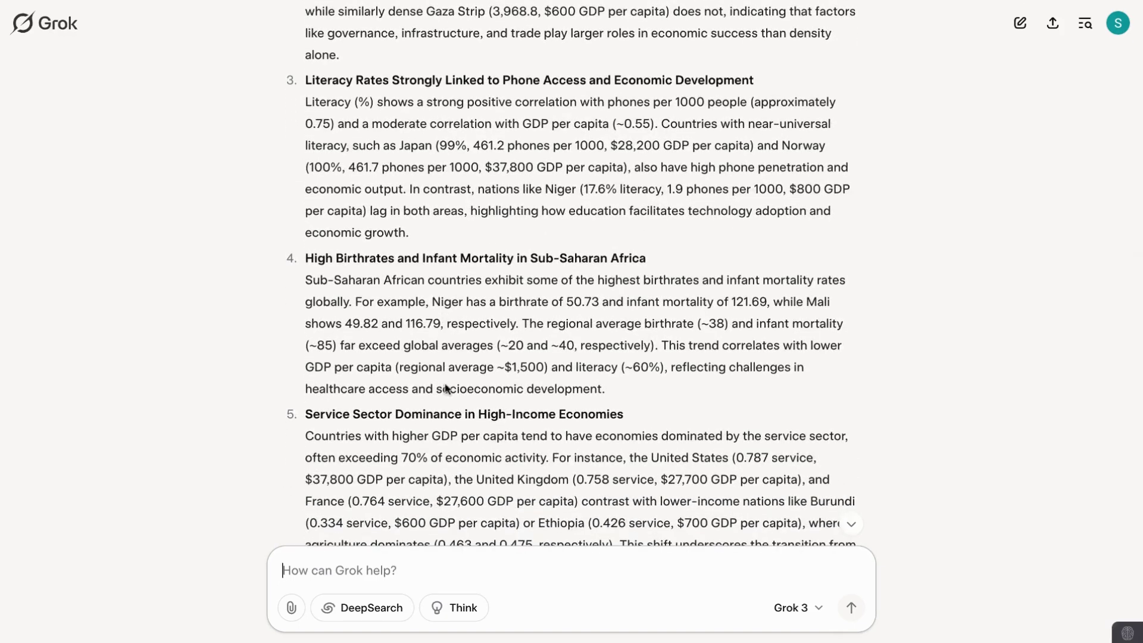
{"action": "scroll", "coordinate": [445, 388], "scroll_direction": "down", "scroll_amount": 1}
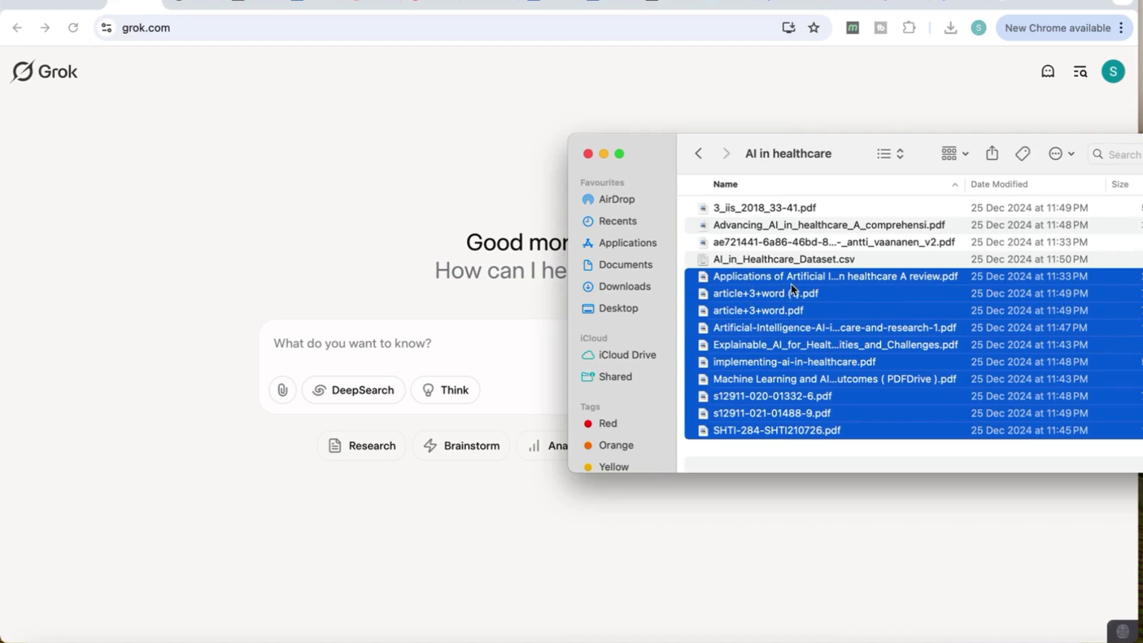
Step: Try to attach ten PDFs from the AI in healthcare folder and request "Summarise the documents and provide the key points from each one"
{"action": "left_click_drag", "start_coordinate": [777, 287], "coordinate": [595, 406]}
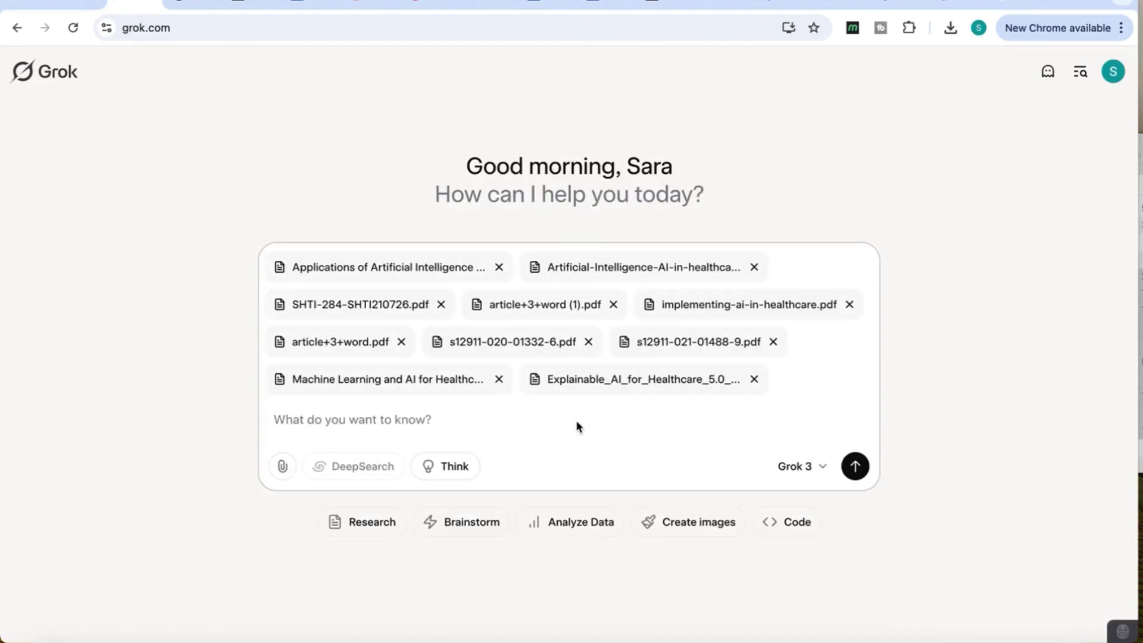
{"action": "type", "text": "Summarise the documents and provide the key points from each one"}
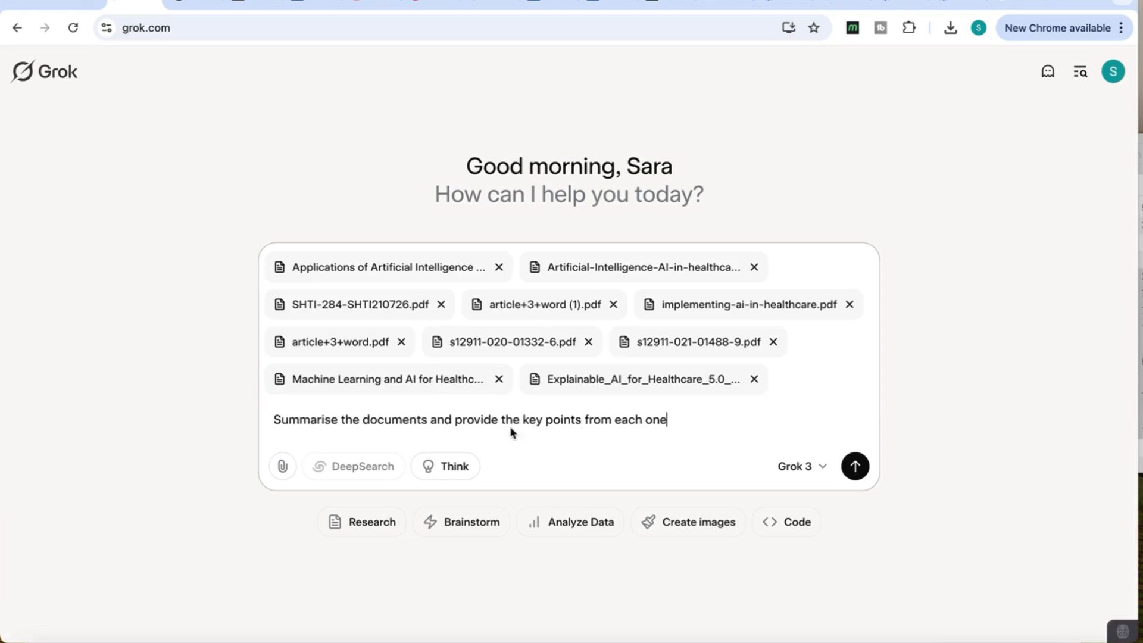
{"action": "left_click", "coordinate": [855, 466]}
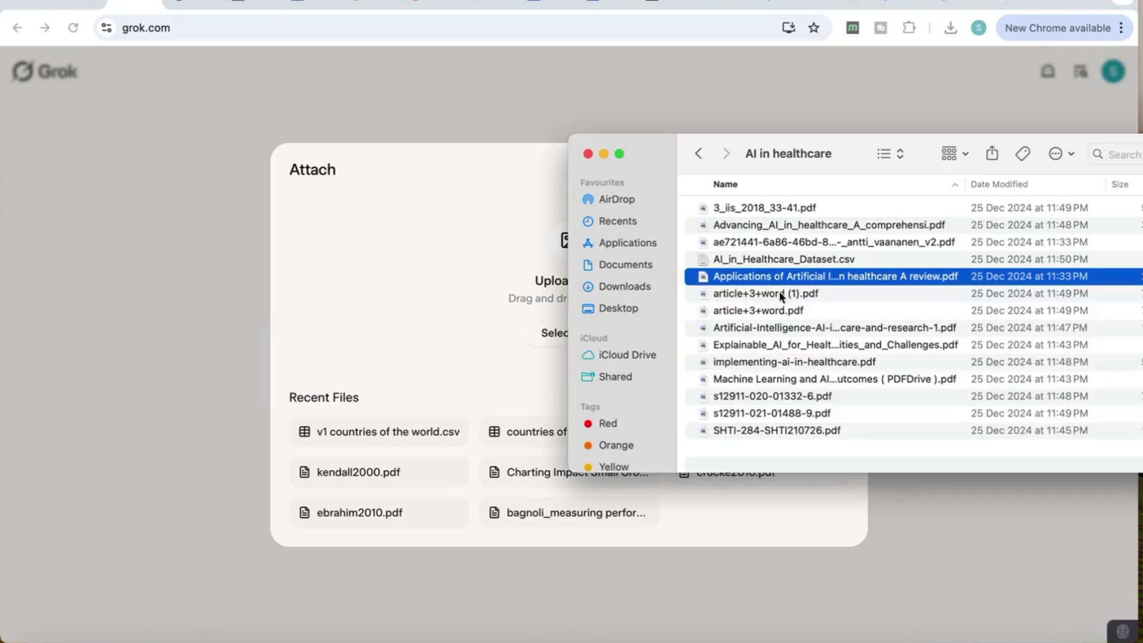
{"action": "left_click", "coordinate": [777, 294], "text": "super"}
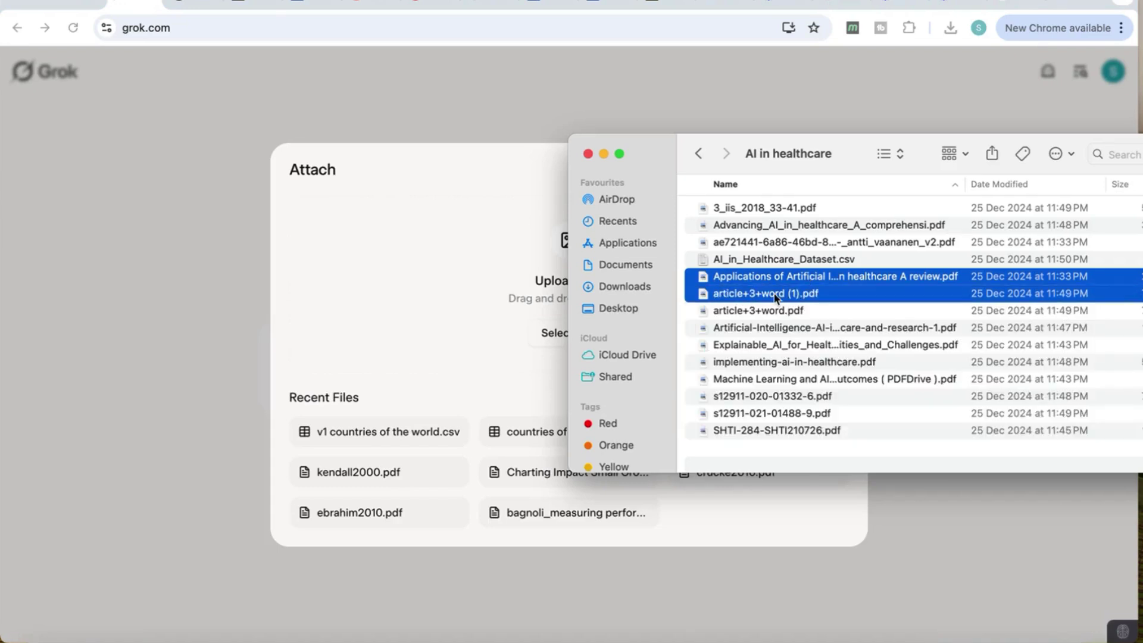
{"action": "left_click", "coordinate": [765, 430]}
{"action": "left_click", "coordinate": [773, 398], "text": "shift"}
{"action": "left_click_drag", "start_coordinate": [773, 397], "coordinate": [431, 335]}
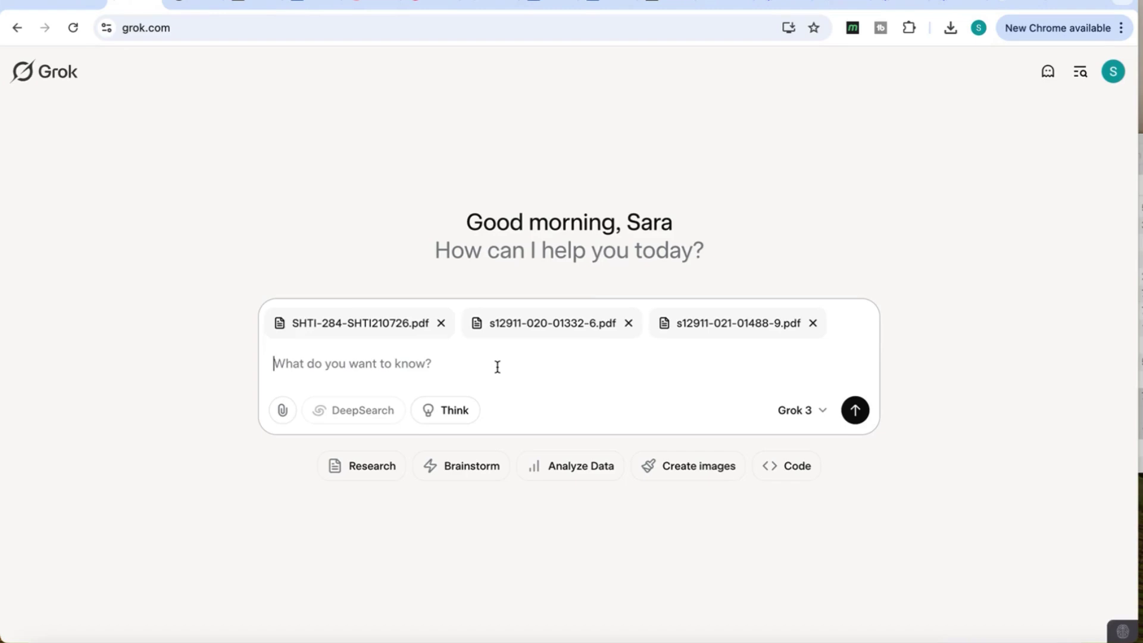
{"action": "type", "text": "Summarise the documents and provide the key points from each one"}
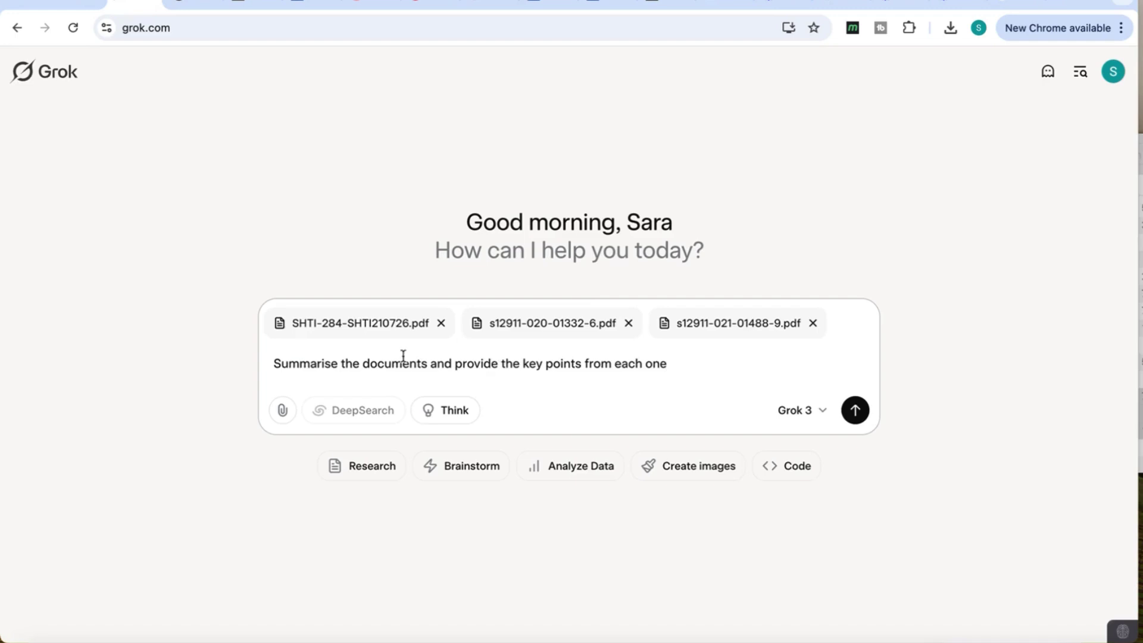
{"action": "left_click", "coordinate": [855, 410]}
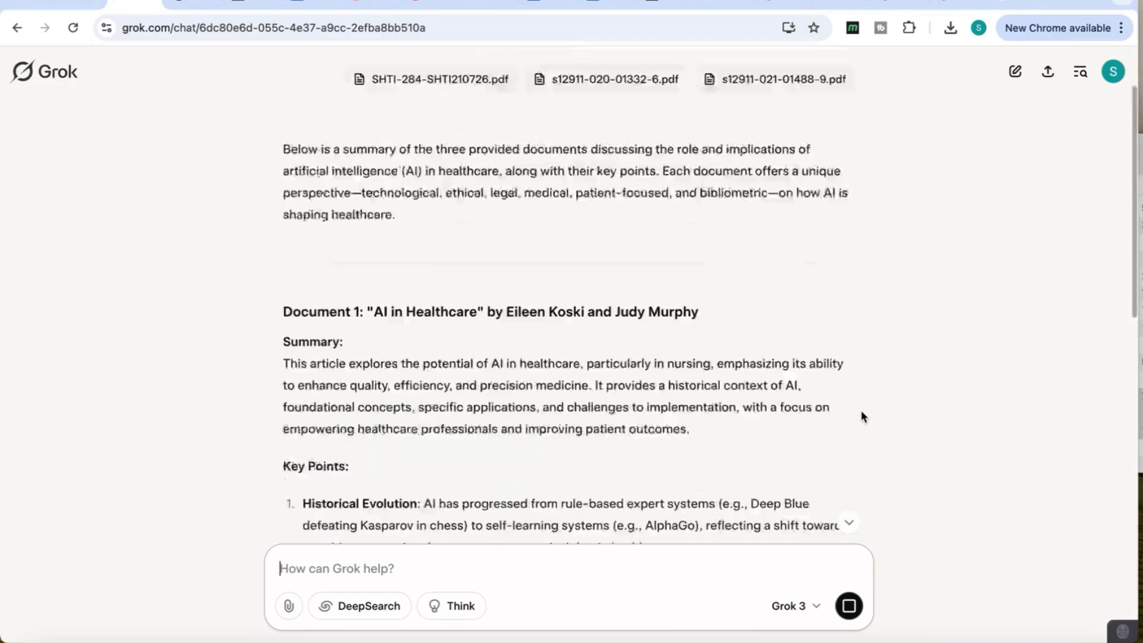
Step: Read the summaries and key points of the three healthcare AI documents, including the overall insights across documents
{"action": "scroll", "coordinate": [863, 417], "scroll_direction": "up", "scroll_amount": 5}
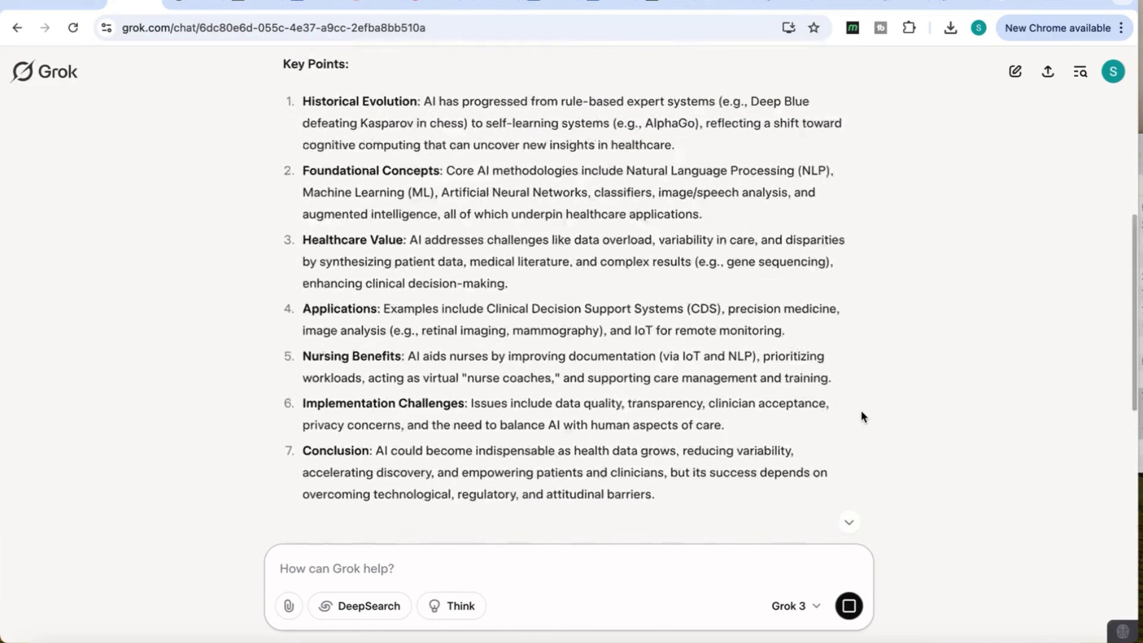
{"action": "scroll", "coordinate": [486, 248], "scroll_direction": "up", "scroll_amount": 2}
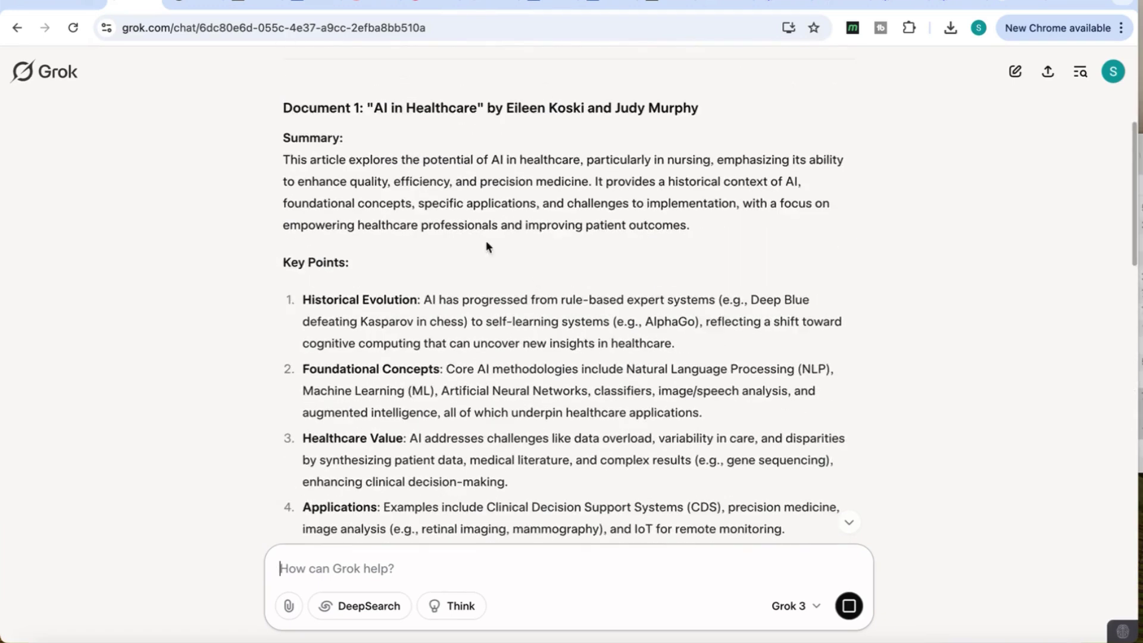
{"action": "scroll", "coordinate": [482, 201], "scroll_direction": "down", "scroll_amount": 2}
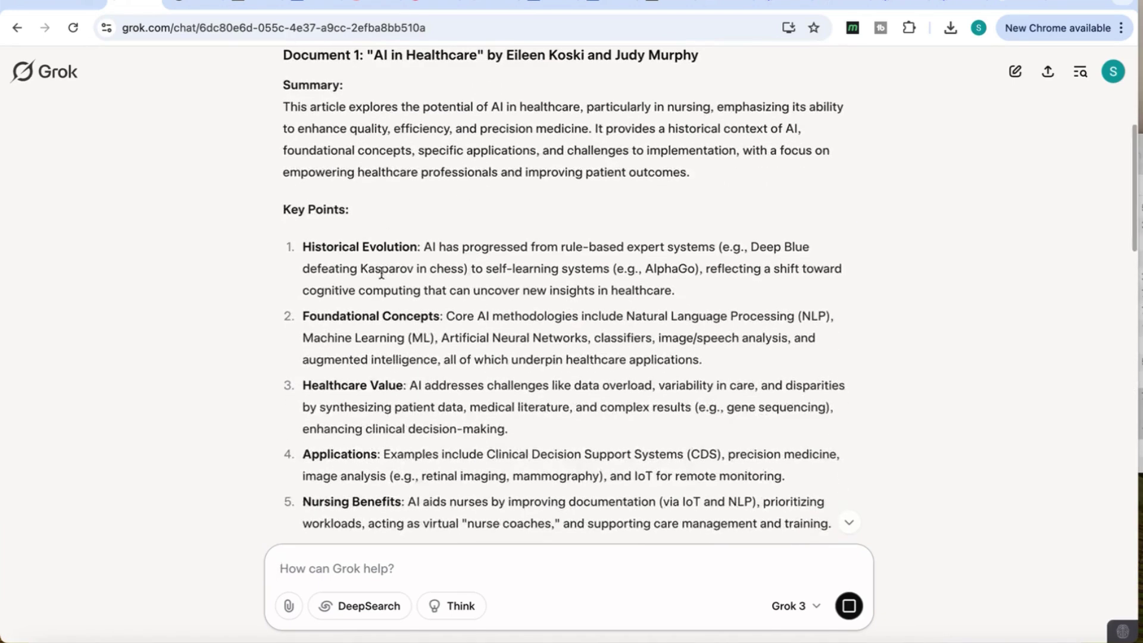
{"action": "scroll", "coordinate": [408, 300], "scroll_direction": "down", "scroll_amount": 2}
{"action": "scroll", "coordinate": [409, 406], "scroll_direction": "down", "scroll_amount": 20}
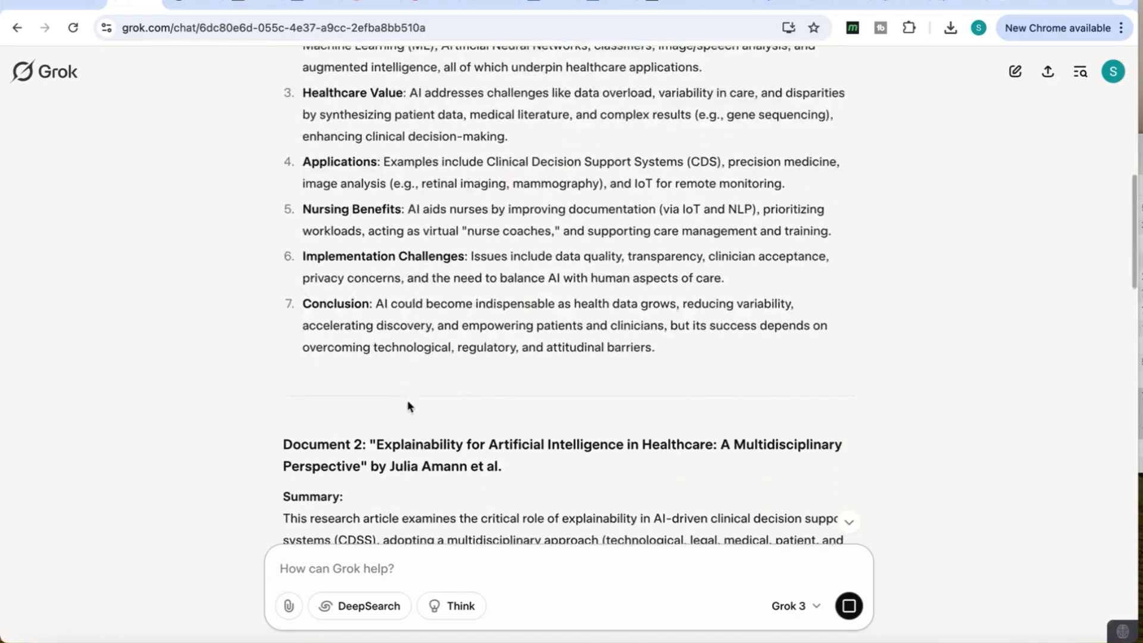
{"action": "scroll", "coordinate": [410, 407], "scroll_direction": "down", "scroll_amount": 1}
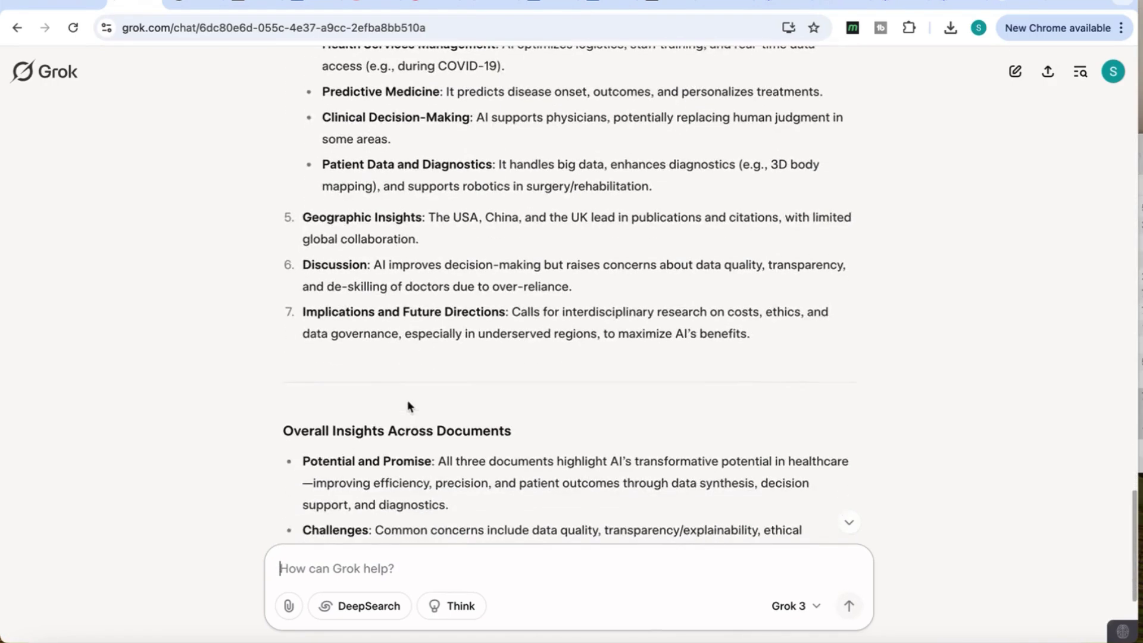
{"action": "scroll", "coordinate": [408, 407], "scroll_direction": "down", "scroll_amount": 2}
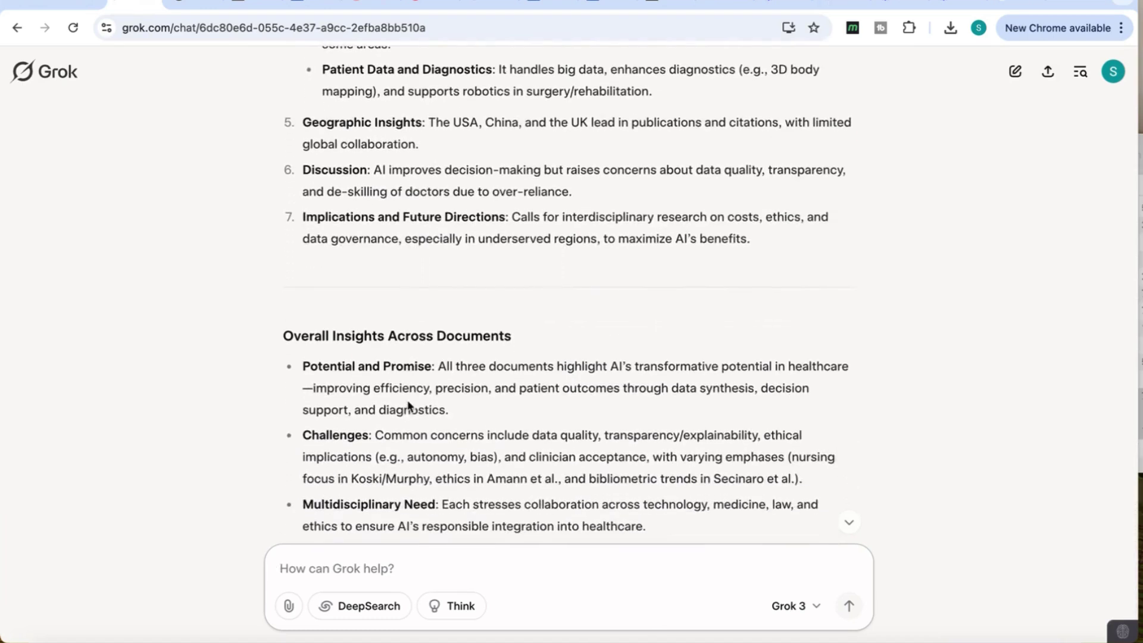
{"action": "scroll", "coordinate": [409, 406], "scroll_direction": "down", "scroll_amount": 2}
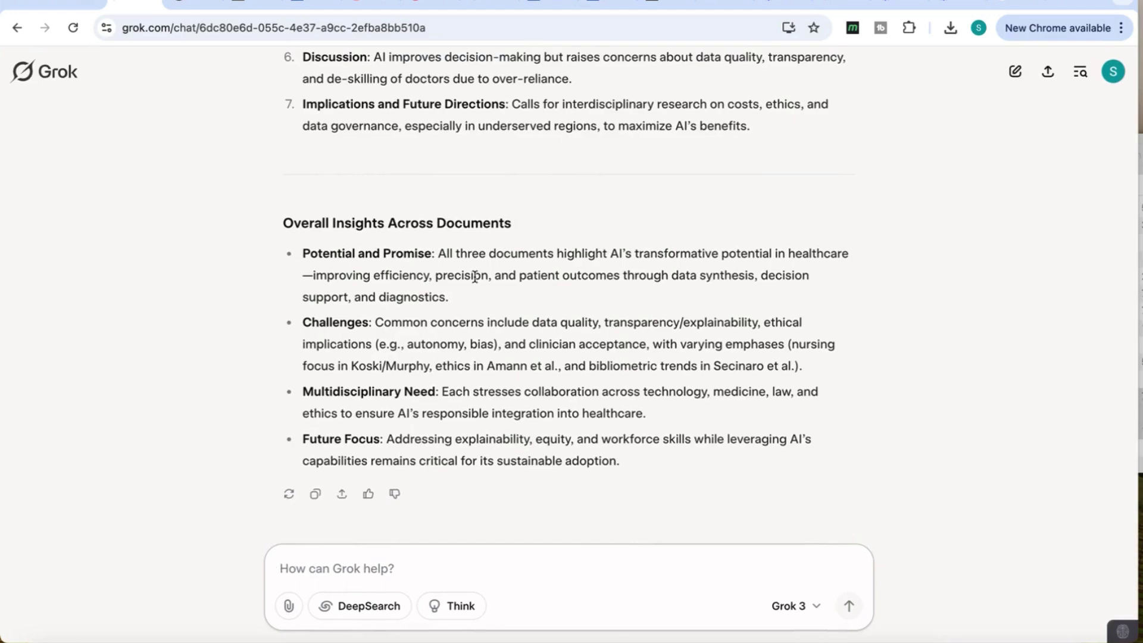
{"action": "scroll", "coordinate": [420, 453], "scroll_direction": "up", "scroll_amount": 15}
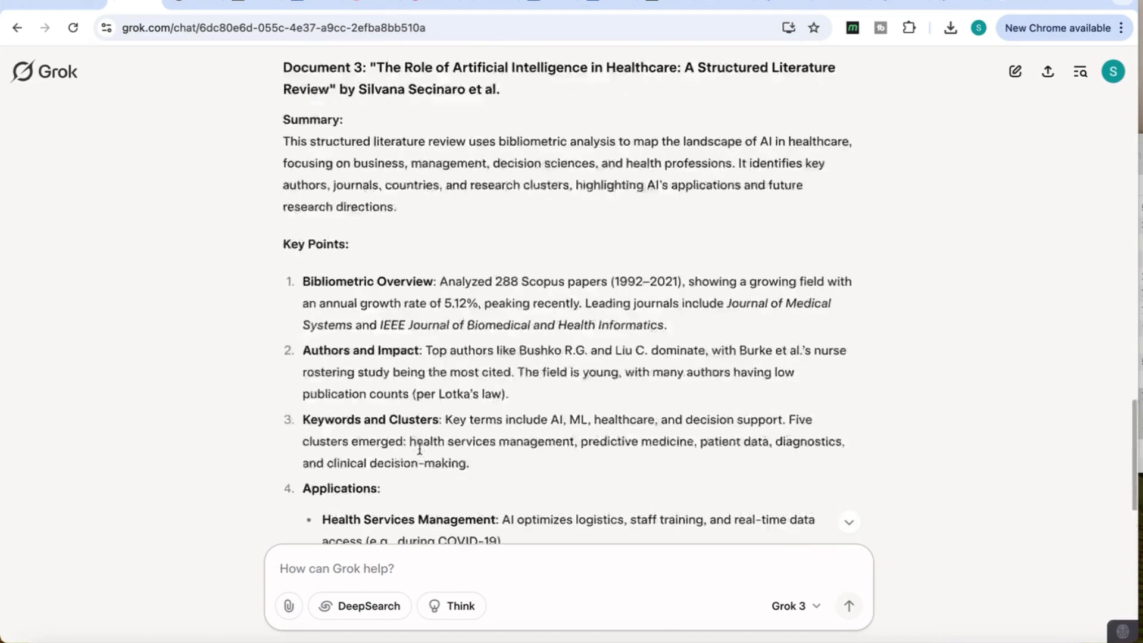